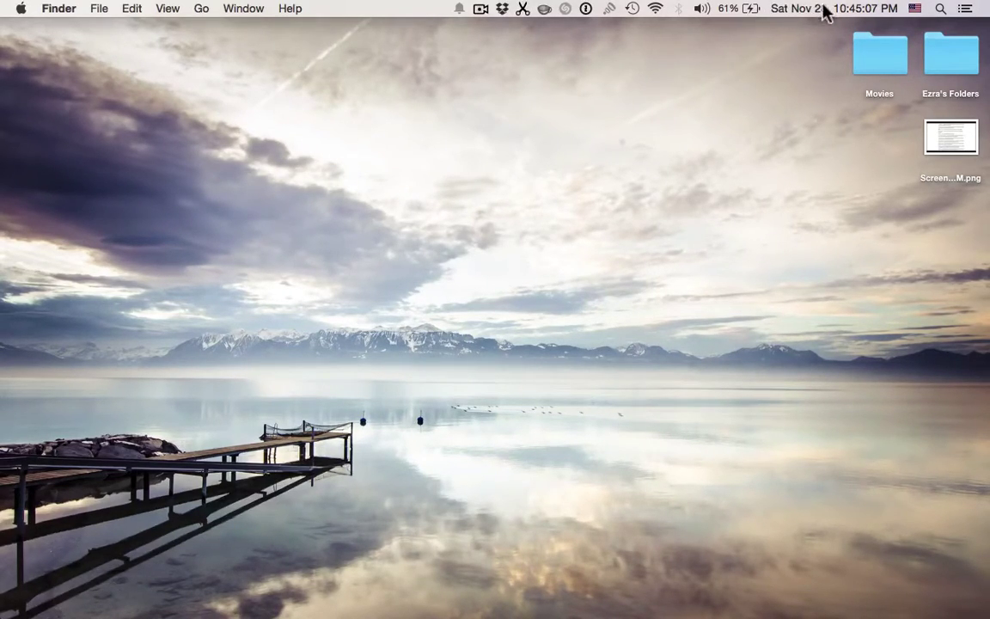
Check the clock and battery menus, then Command-drag the clock beside the battery icon.
{"action": "left_click", "coordinate": [796, 8]}
{"action": "left_click", "coordinate": [795, 8]}
{"action": "left_click", "coordinate": [736, 8]}
{"action": "left_click", "coordinate": [735, 8]}
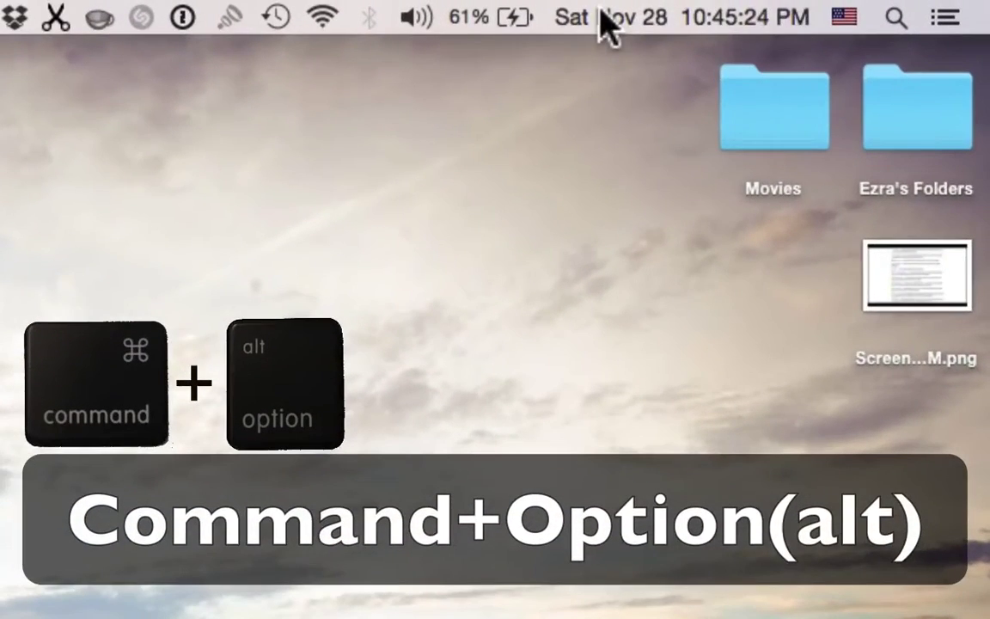
{"action": "left_click_drag", "start_coordinate": [675, 8], "coordinate": [445, 5]}
{"action": "left_click_drag", "start_coordinate": [314, 9], "coordinate": [526, 18]}
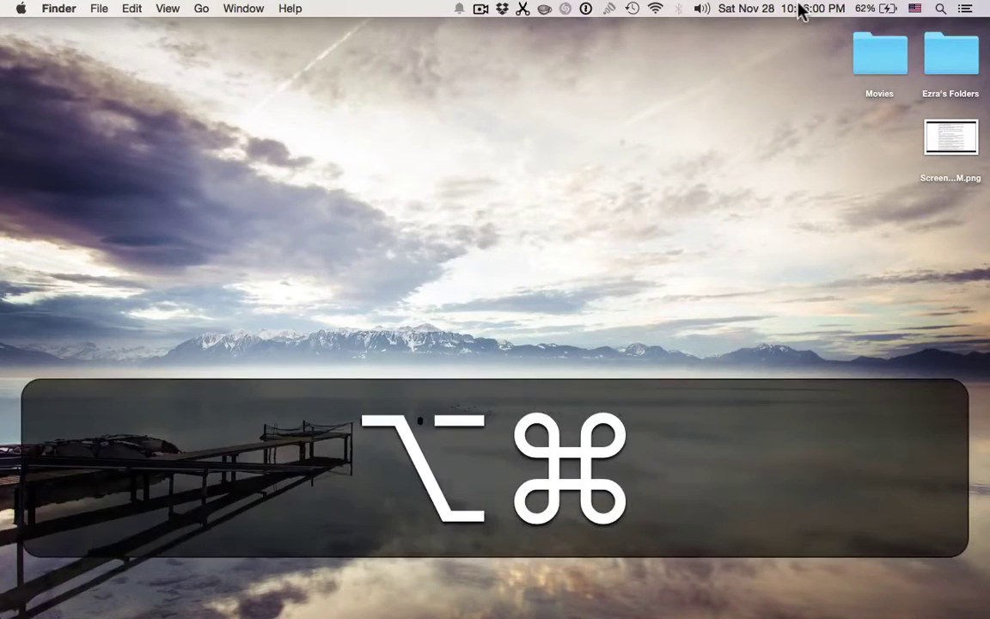
Option+Command-drag the menu-bar clock down onto the desktop to remove it.
{"action": "left_click_drag", "start_coordinate": [799, 9], "coordinate": [585, 89]}
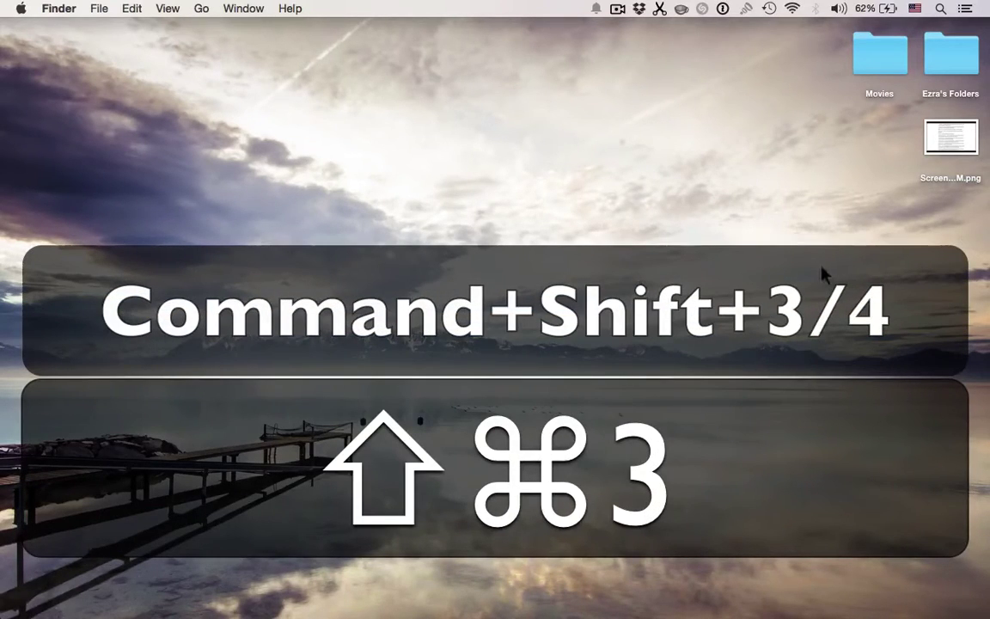
Capture the full screen, then drag out and capture a screen region.
{"action": "key", "text": "super+shift+4"}
{"action": "left_click_drag", "start_coordinate": [155, 131], "coordinate": [782, 401]}
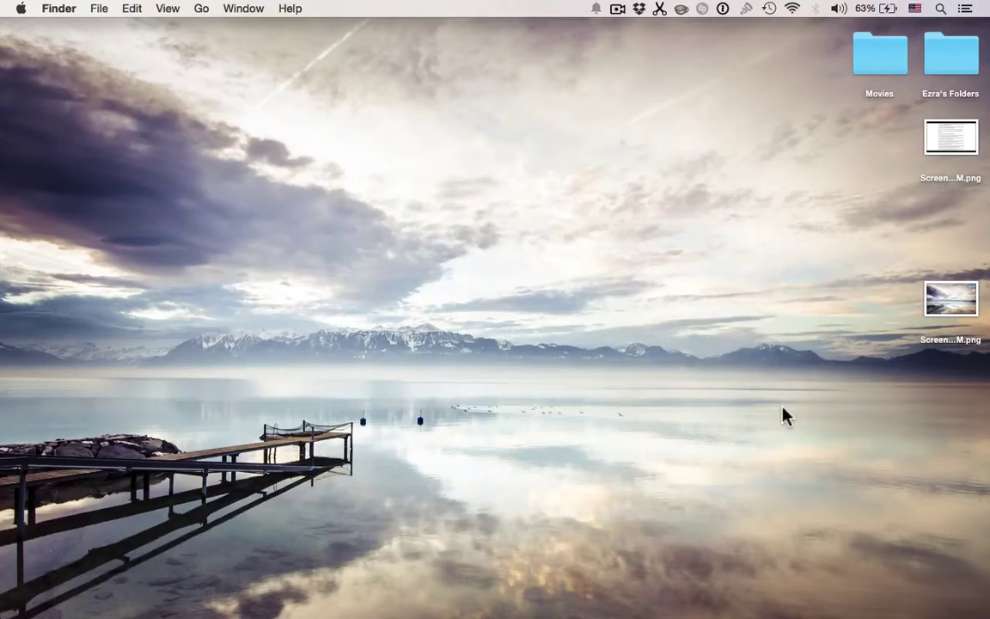
{"action": "left_click", "coordinate": [952, 383]}
Preview the new screenshot in Quick Look, flipping to the earlier one and back, then deselect it.
{"action": "key", "text": "space"}
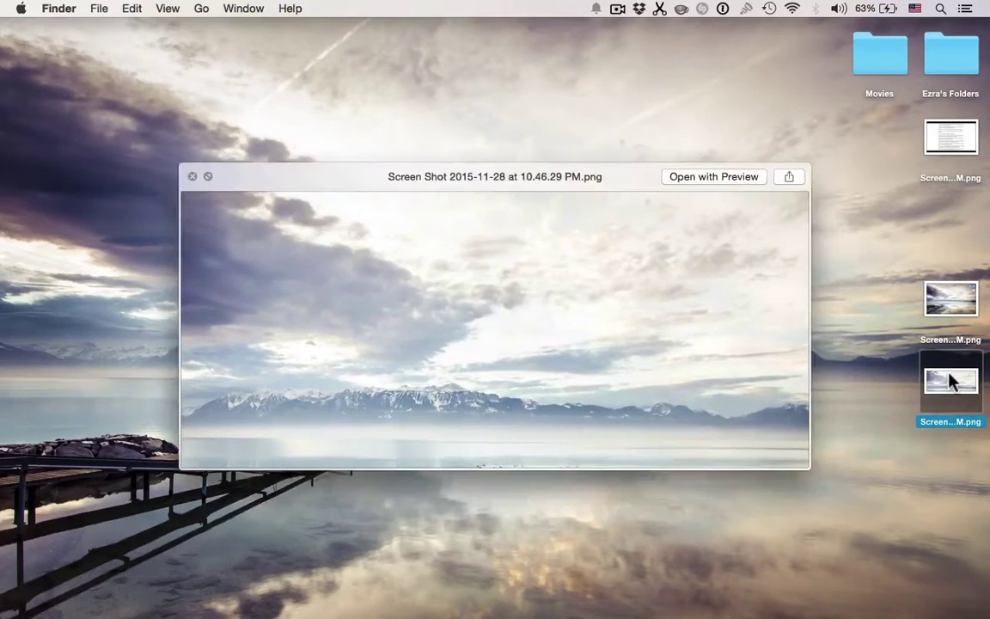
{"action": "key", "text": "Up"}
{"action": "key", "text": "Down"}
{"action": "key", "text": "space"}
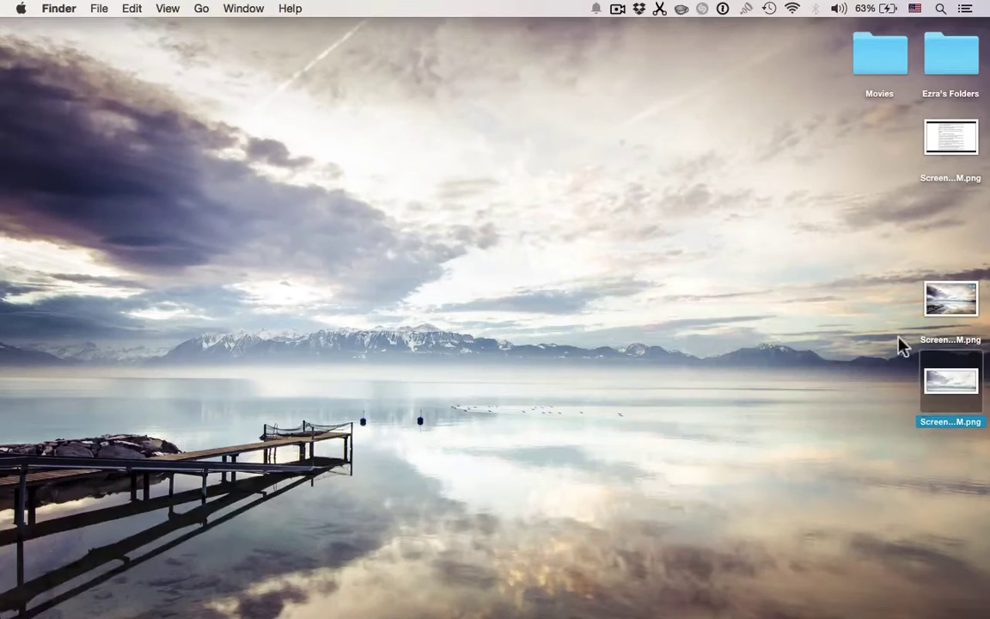
{"action": "left_click", "coordinate": [821, 354]}
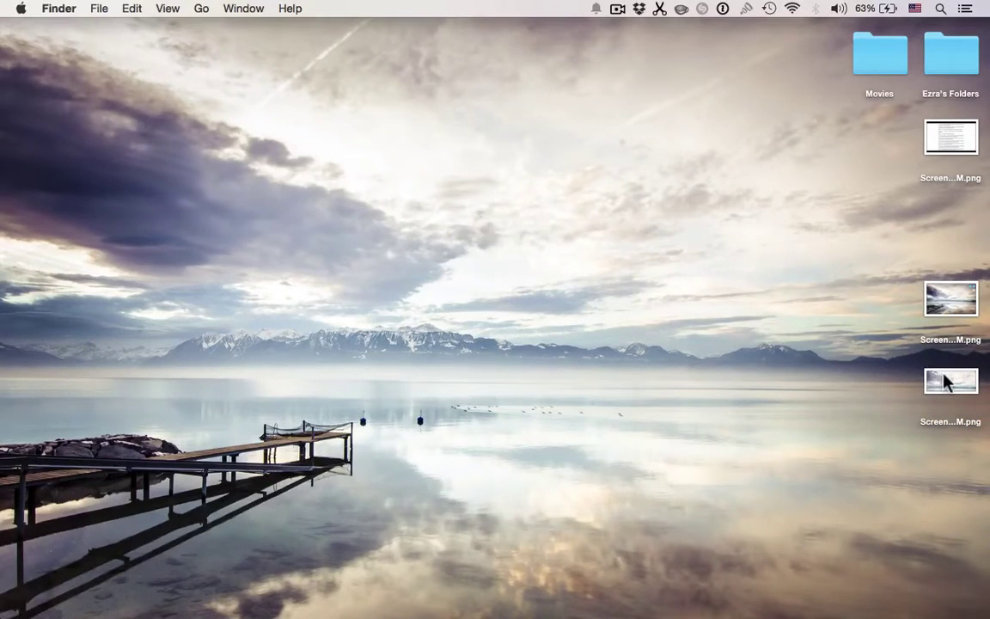
Open a new note in Notes and drag both new screenshots into it.
{"action": "left_click", "coordinate": [467, 594]}
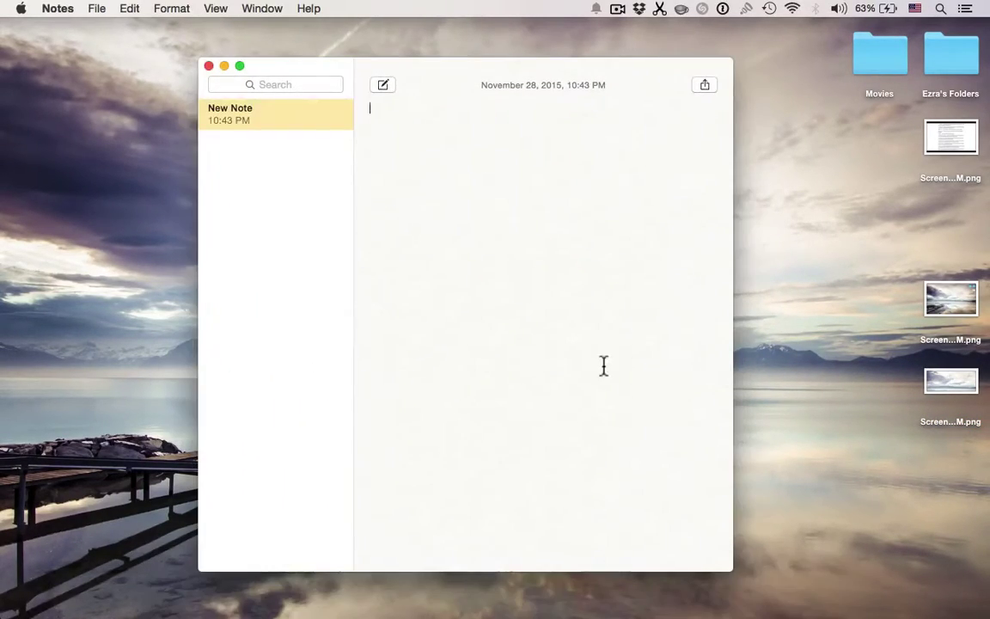
{"action": "left_click_drag", "start_coordinate": [950, 380], "coordinate": [649, 283]}
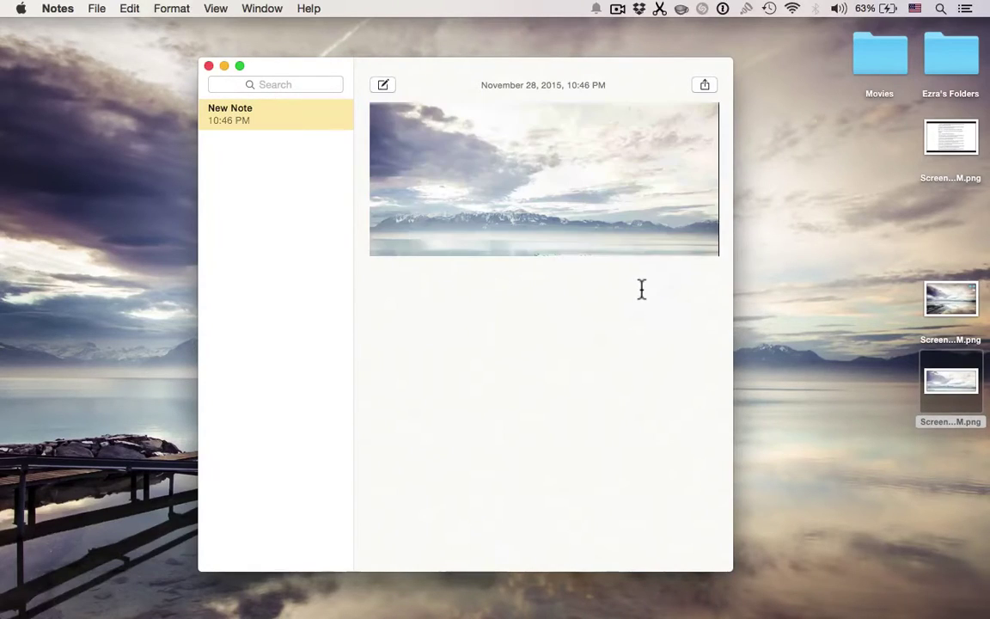
{"action": "left_click_drag", "start_coordinate": [950, 299], "coordinate": [618, 347]}
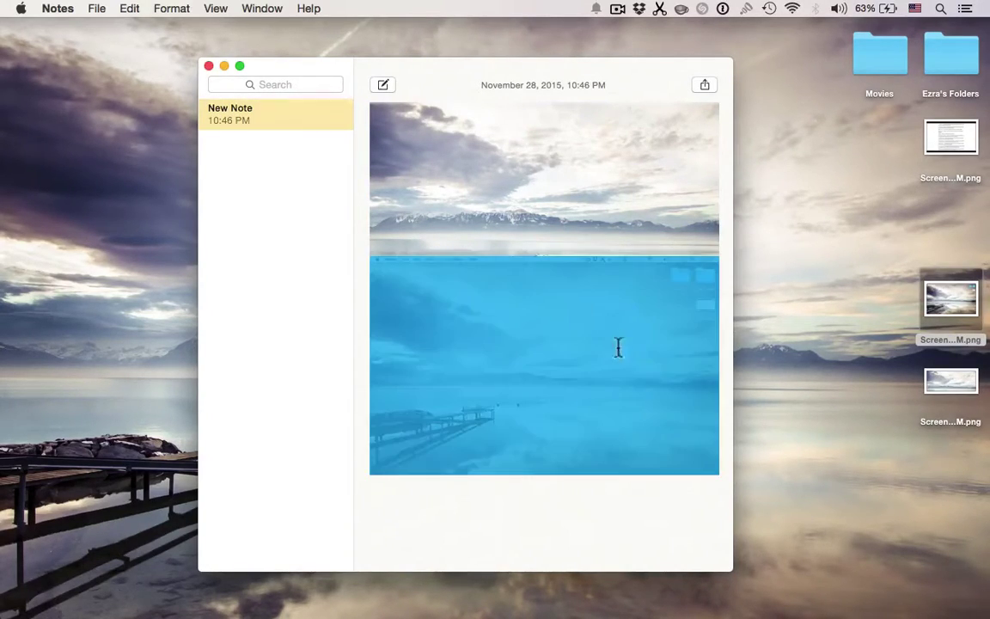
{"action": "left_click", "coordinate": [598, 547]}
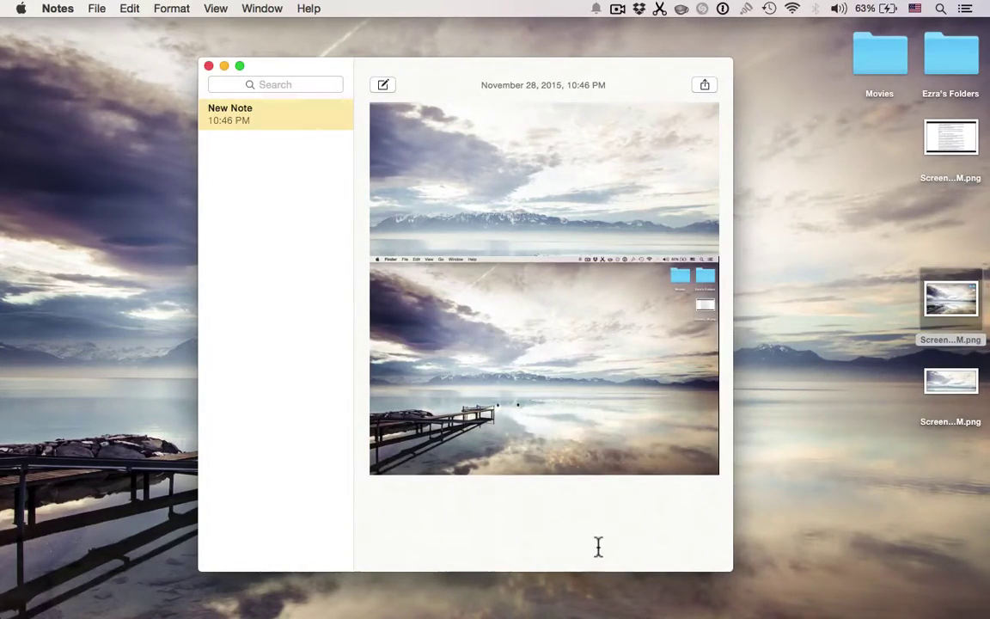
Remove the two images from the note, close Notes, and marquee-select both screenshot files.
{"action": "key", "text": "super+a"}
{"action": "key", "text": "BackSpace"}
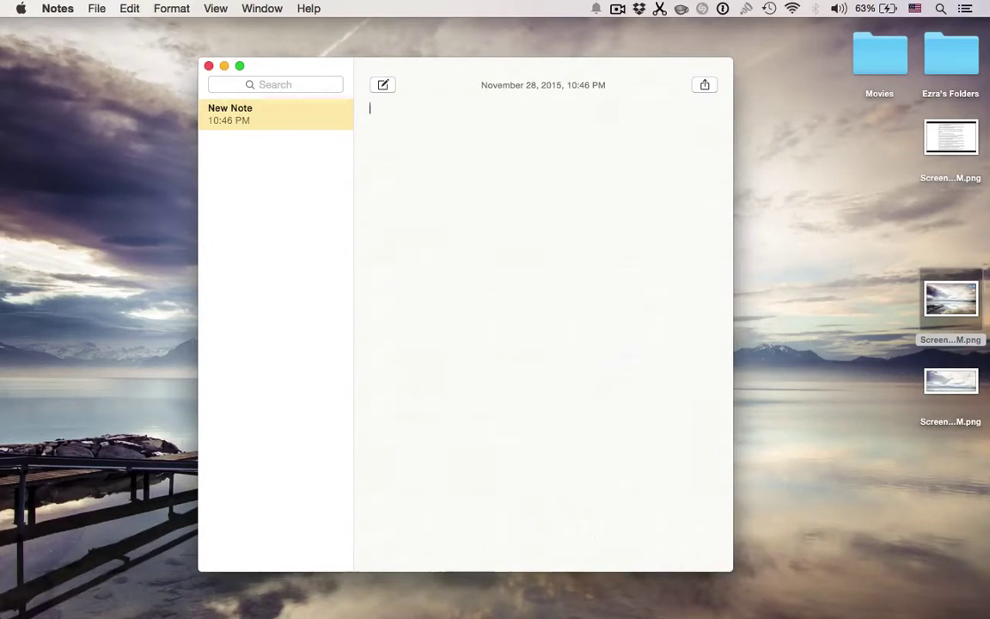
{"action": "left_click", "coordinate": [209, 65]}
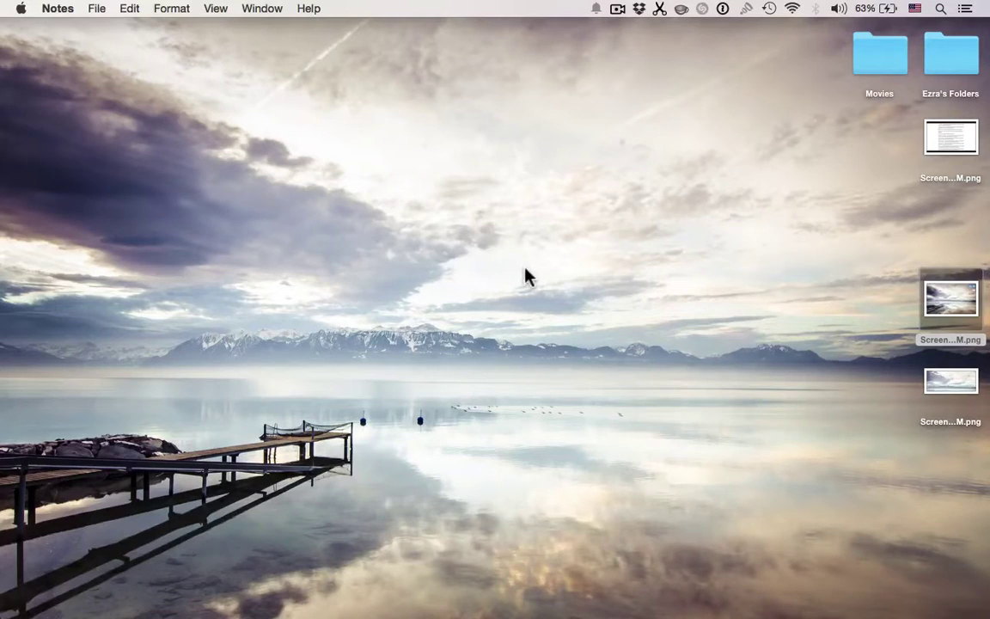
{"action": "left_click_drag", "start_coordinate": [904, 331], "coordinate": [950, 427]}
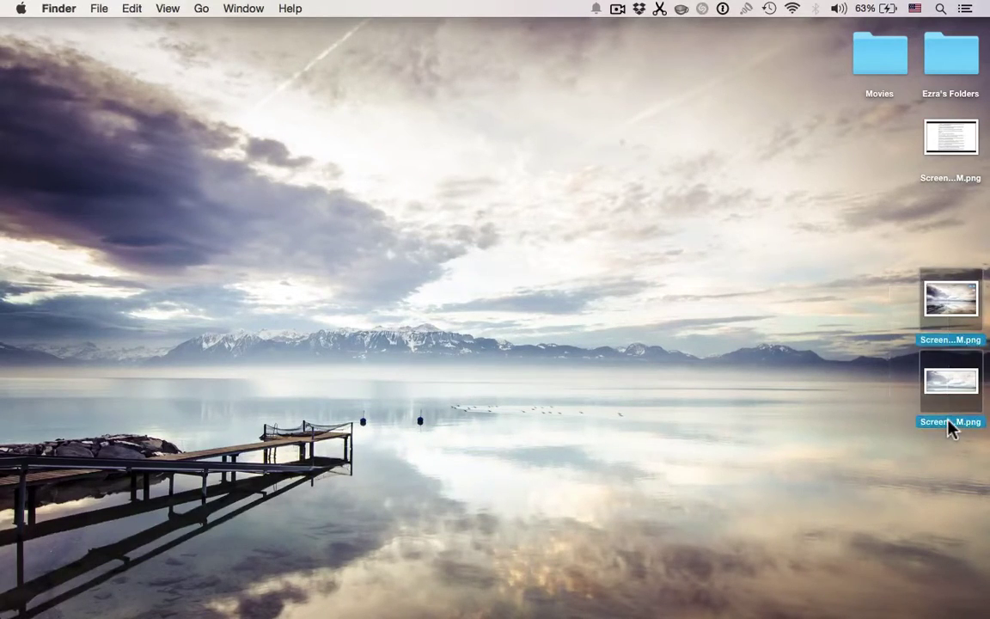
Trash the two screenshots, then paste the screen capture into a blank Notes note.
{"action": "key", "text": "super+BackSpace"}
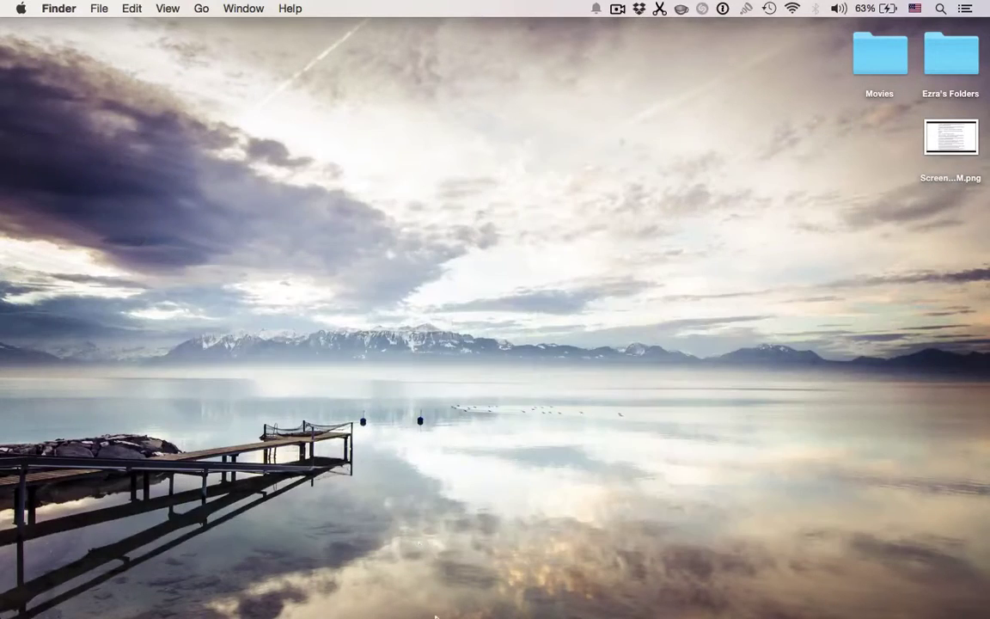
{"action": "left_click", "coordinate": [457, 587]}
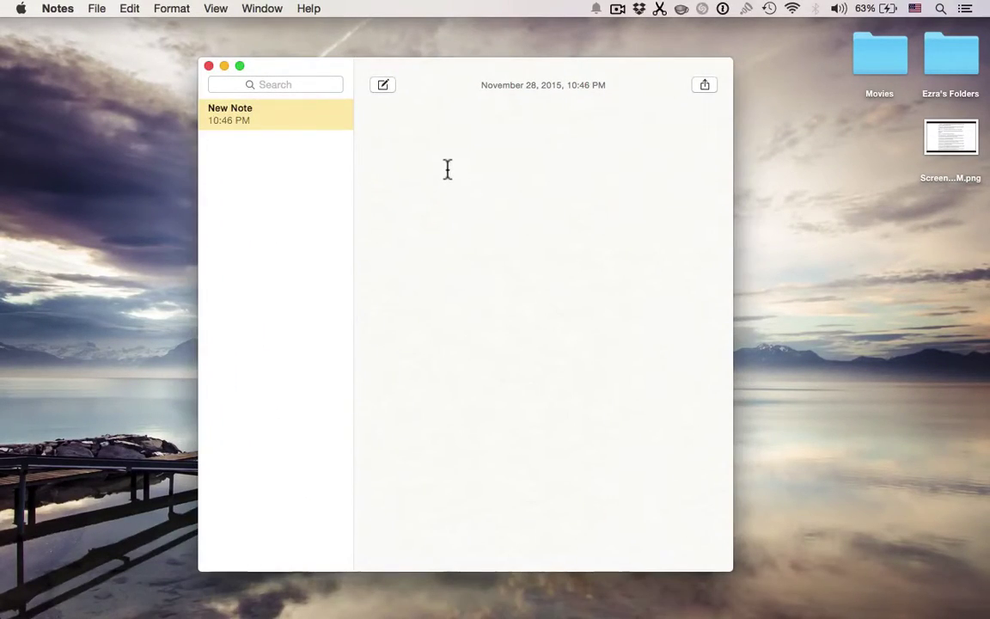
{"action": "key", "text": "super+v"}
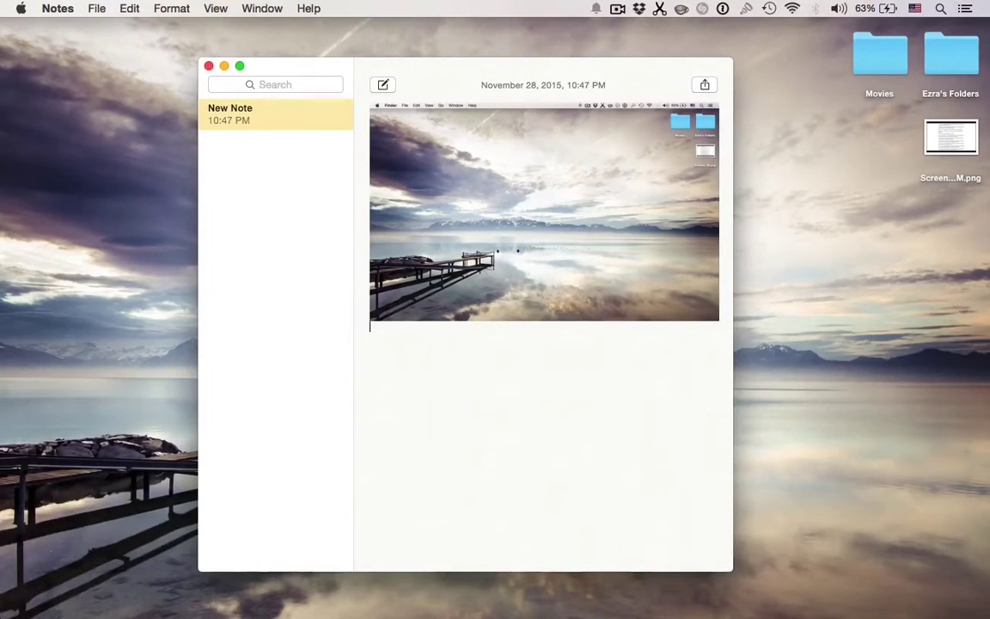
Undo the pasted screen image and minimize the Notes window.
{"action": "left_click", "coordinate": [928, 210]}
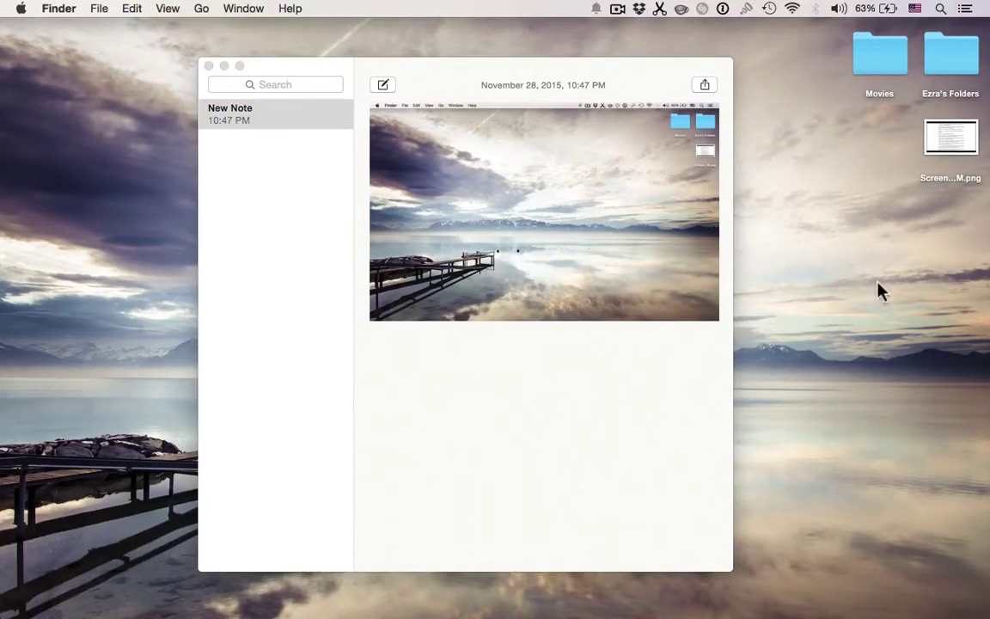
{"action": "left_click", "coordinate": [678, 376]}
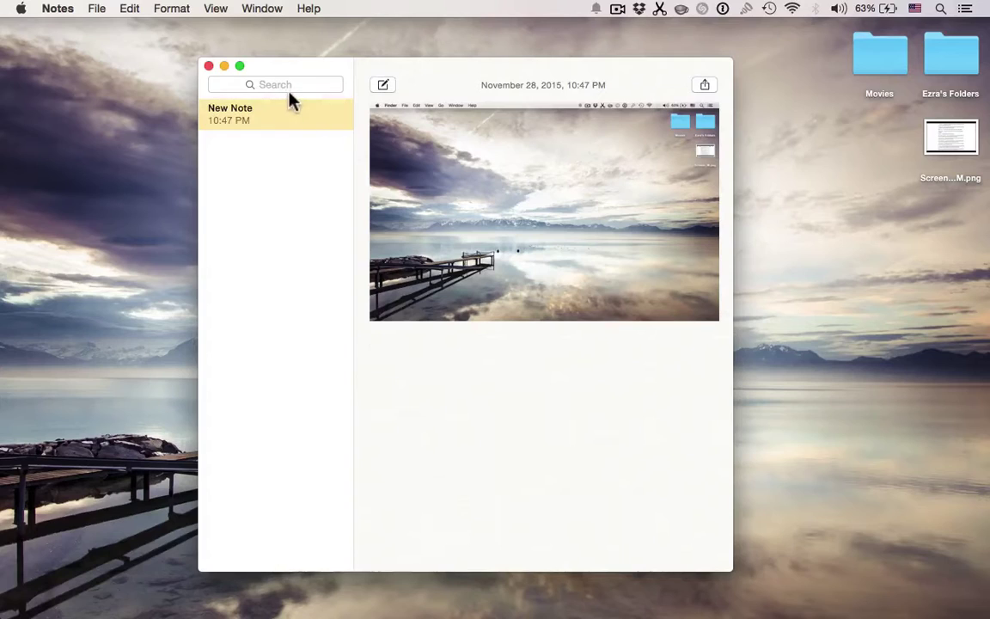
{"action": "mouse_move", "coordinate": [479, 609]}
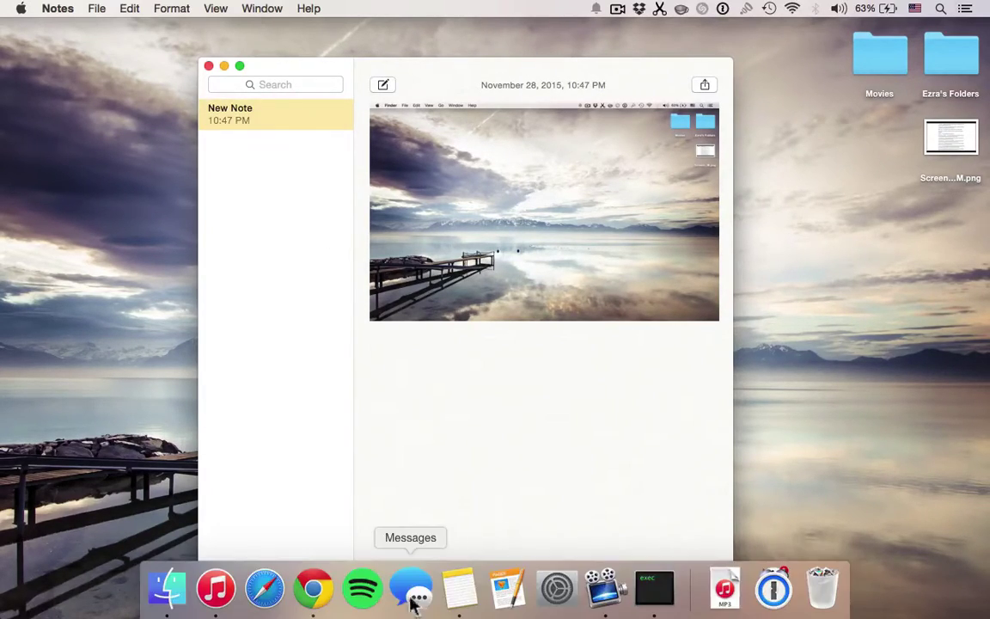
{"action": "key", "text": "super+z"}
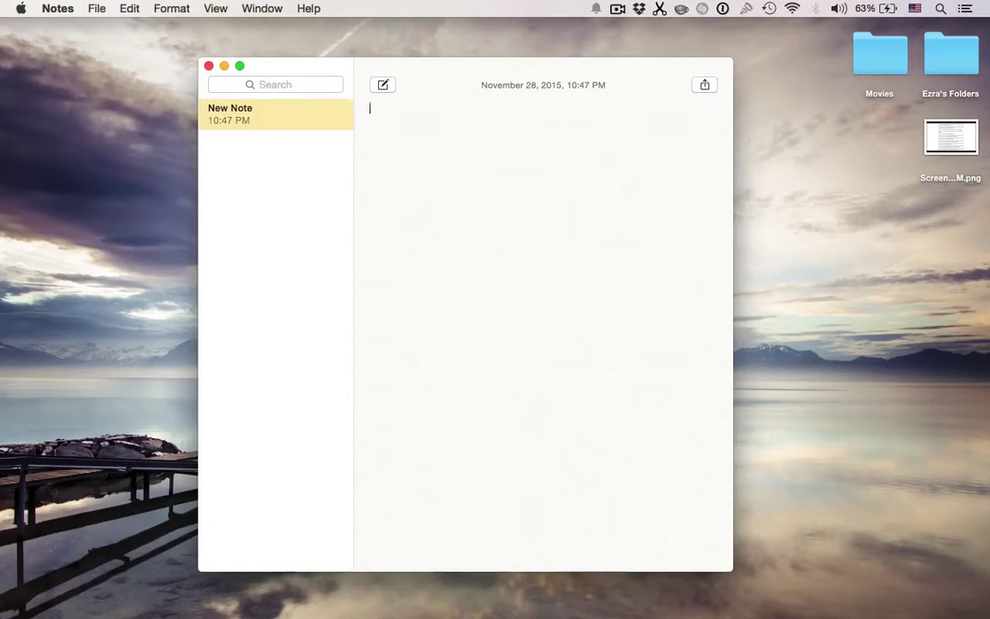
{"action": "left_click", "coordinate": [225, 65]}
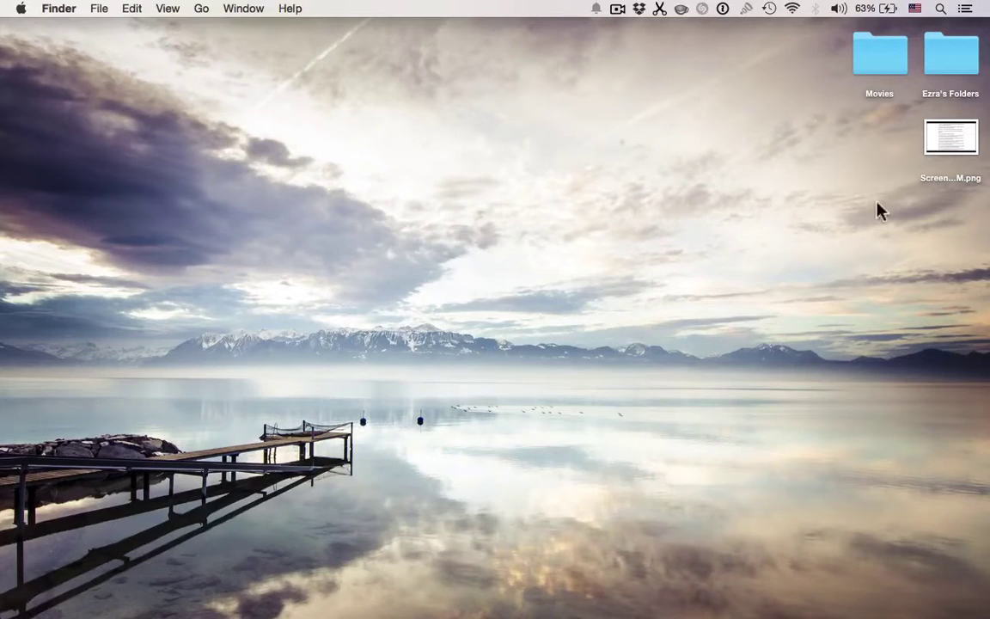
Open the Movies folder's Get Info panel from its right-click menu, then close it.
{"action": "left_click", "coordinate": [893, 60]}
{"action": "left_click", "coordinate": [736, 239]}
{"action": "left_click", "coordinate": [876, 56]}
{"action": "right_click", "coordinate": [876, 57]}
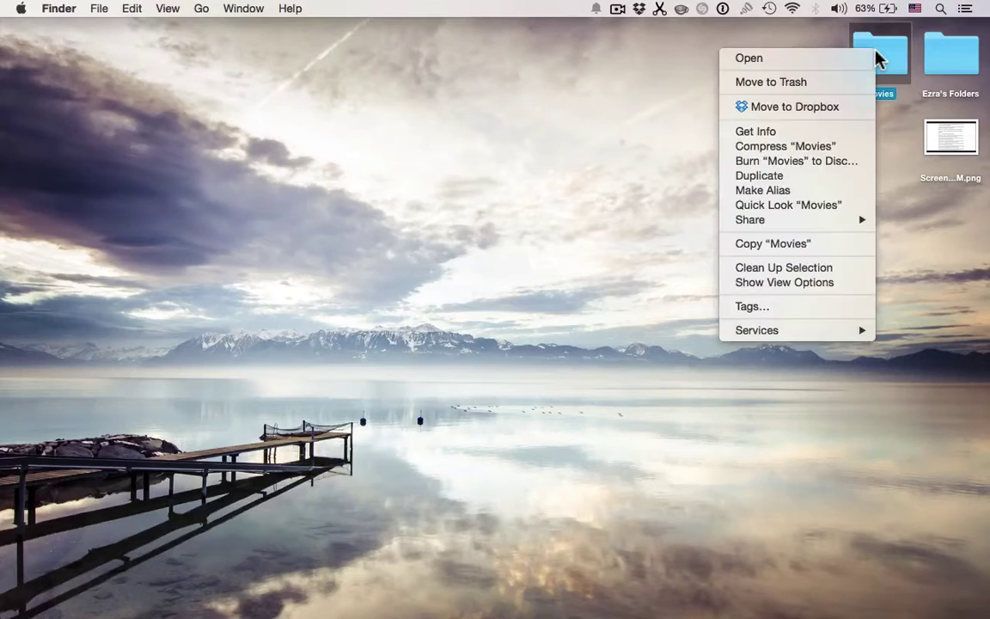
{"action": "left_click", "coordinate": [808, 133]}
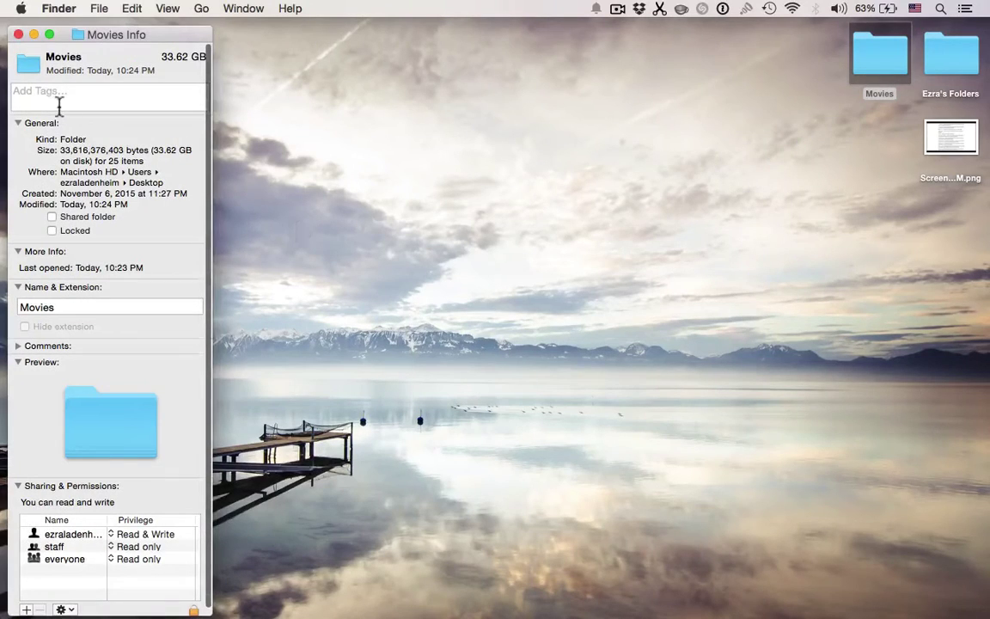
{"action": "left_click", "coordinate": [18, 35]}
Reopen Movies info with Command+I, check the name field without changing it, and close it.
{"action": "left_click", "coordinate": [878, 59]}
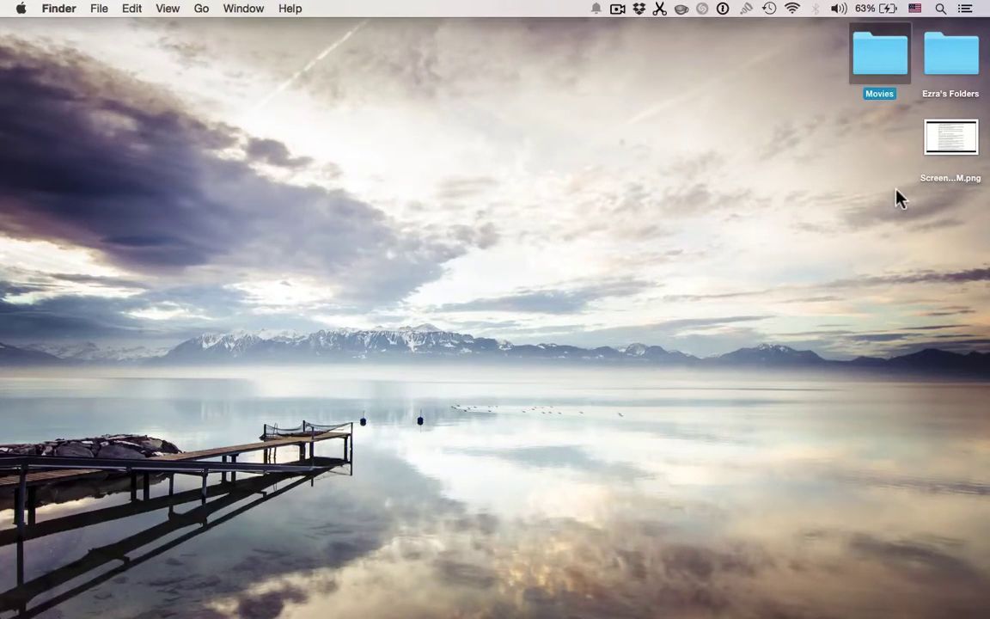
{"action": "key", "text": "super+i"}
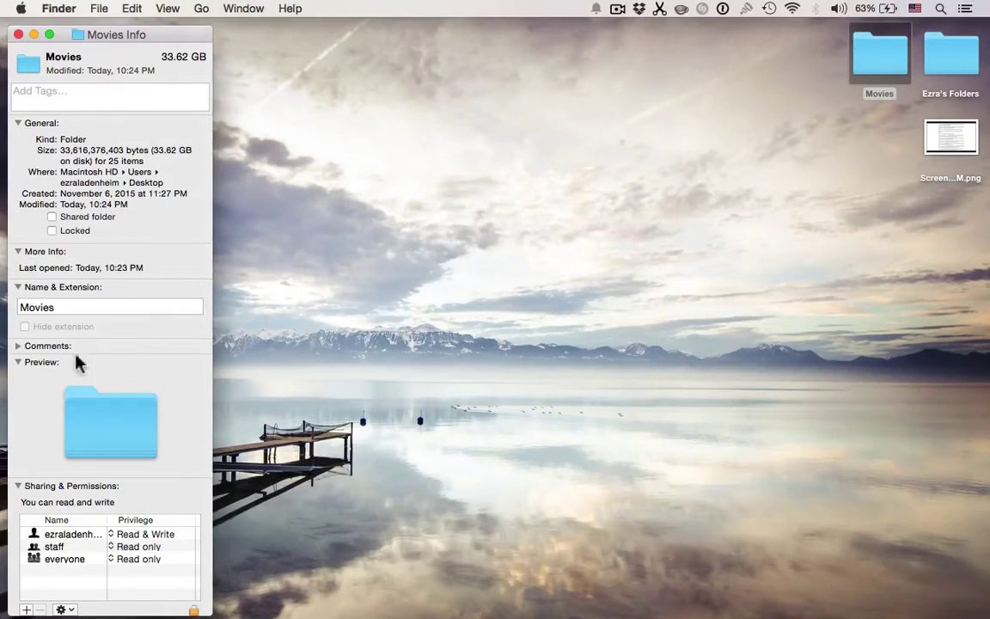
{"action": "scroll", "coordinate": [128, 284], "scroll_direction": "down", "scroll_amount": 1}
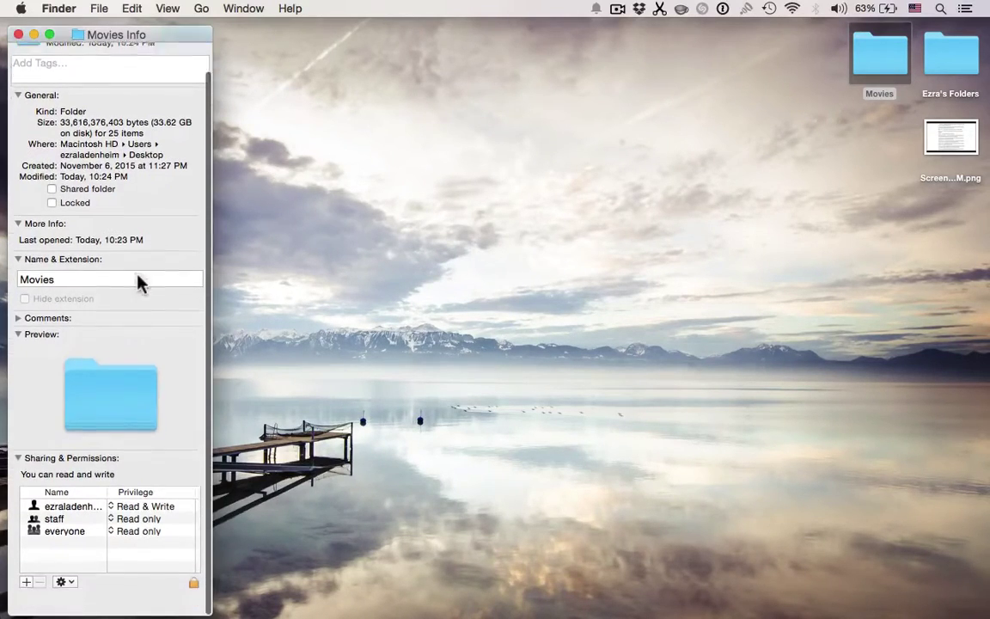
{"action": "scroll", "coordinate": [129, 300], "scroll_direction": "up", "scroll_amount": 1}
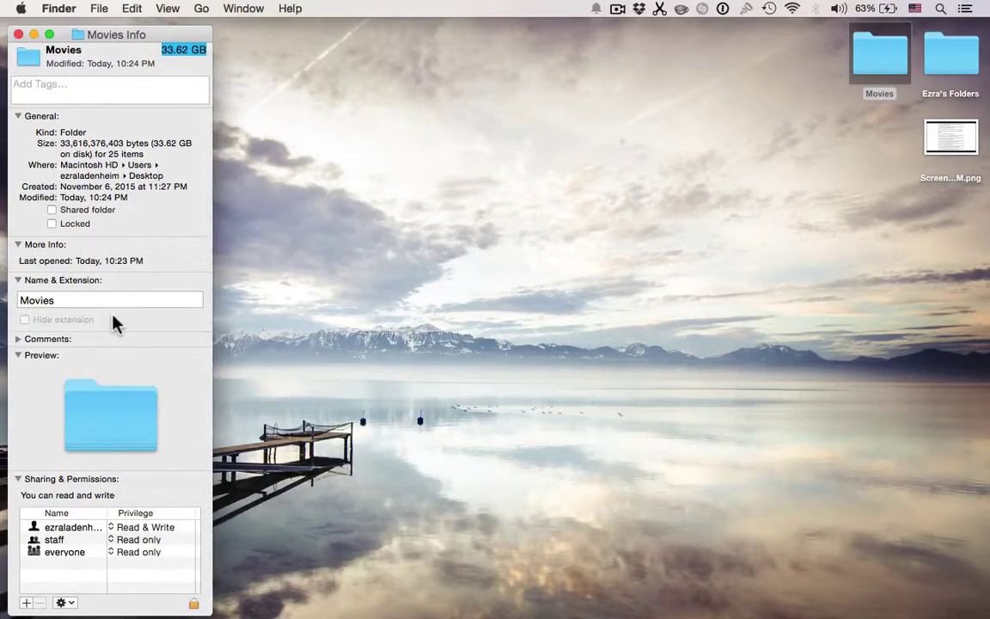
{"action": "left_click", "coordinate": [124, 299]}
{"action": "double_click", "coordinate": [124, 299]}
{"action": "key", "text": "Right"}
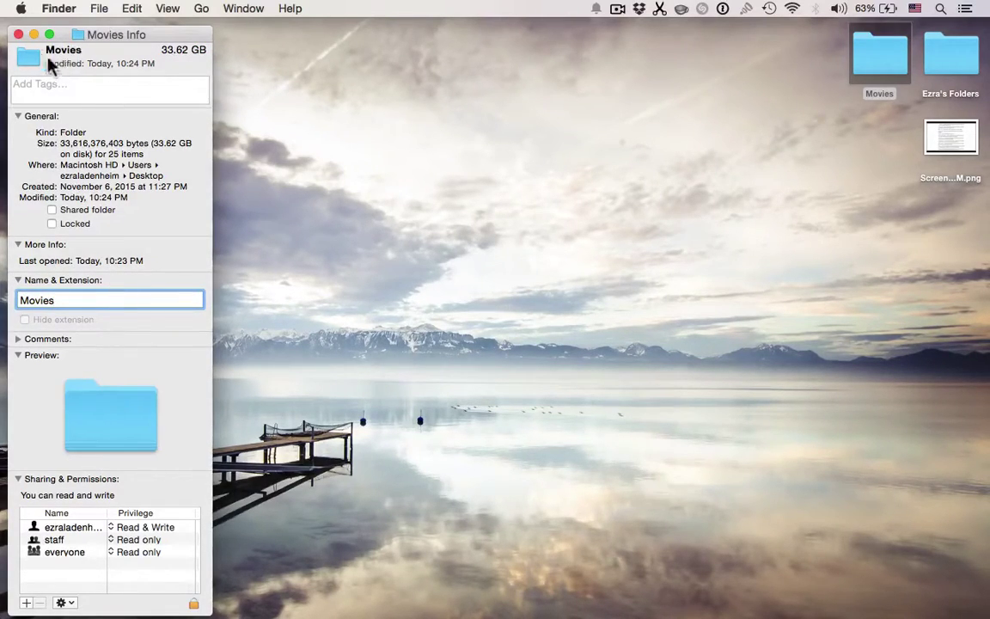
{"action": "left_click", "coordinate": [18, 34]}
View the desktop screenshot's info panel with Command+I, close it, then bring up iTunes.
{"action": "left_click", "coordinate": [952, 137]}
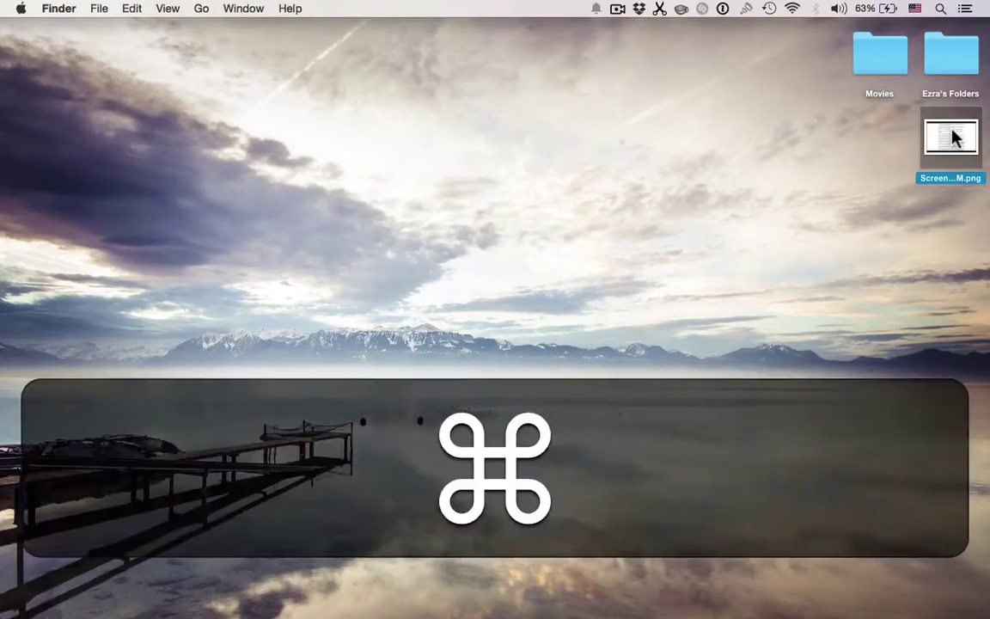
{"action": "key", "text": "super+i"}
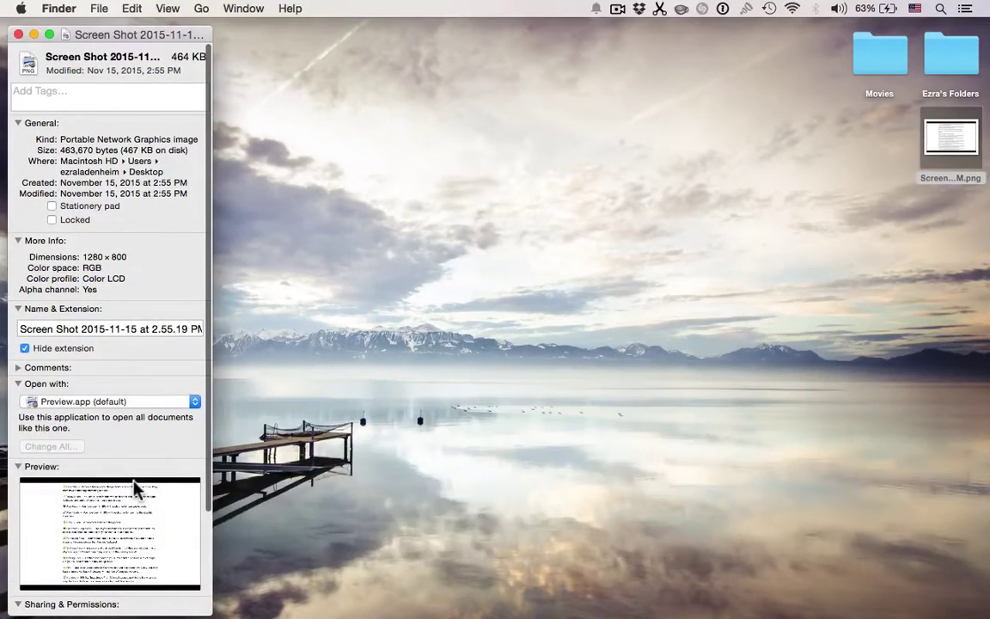
{"action": "left_click", "coordinate": [18, 35]}
{"action": "mouse_move", "coordinate": [294, 611]}
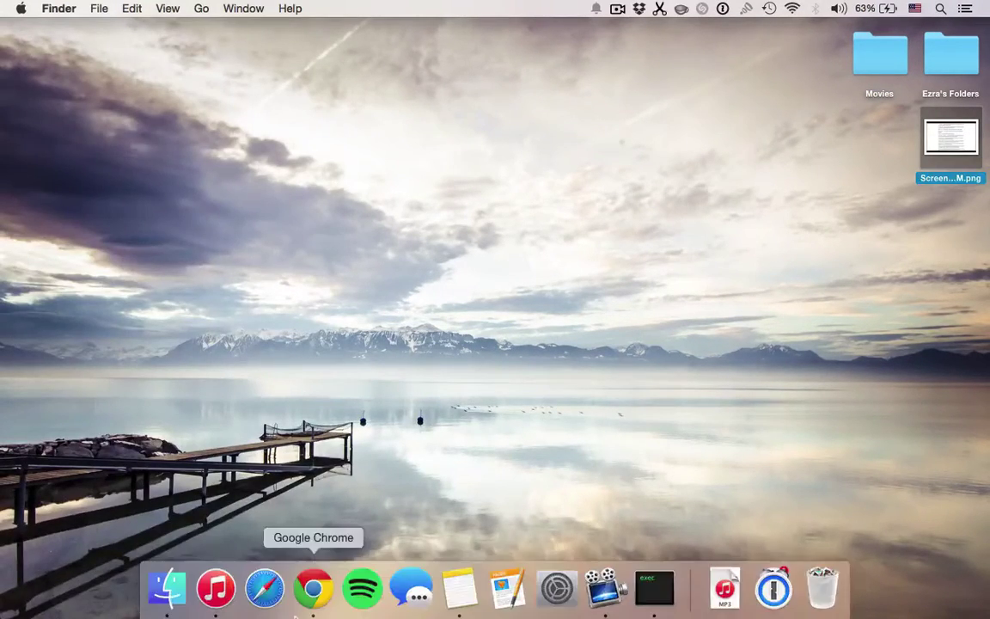
{"action": "left_click", "coordinate": [216, 588]}
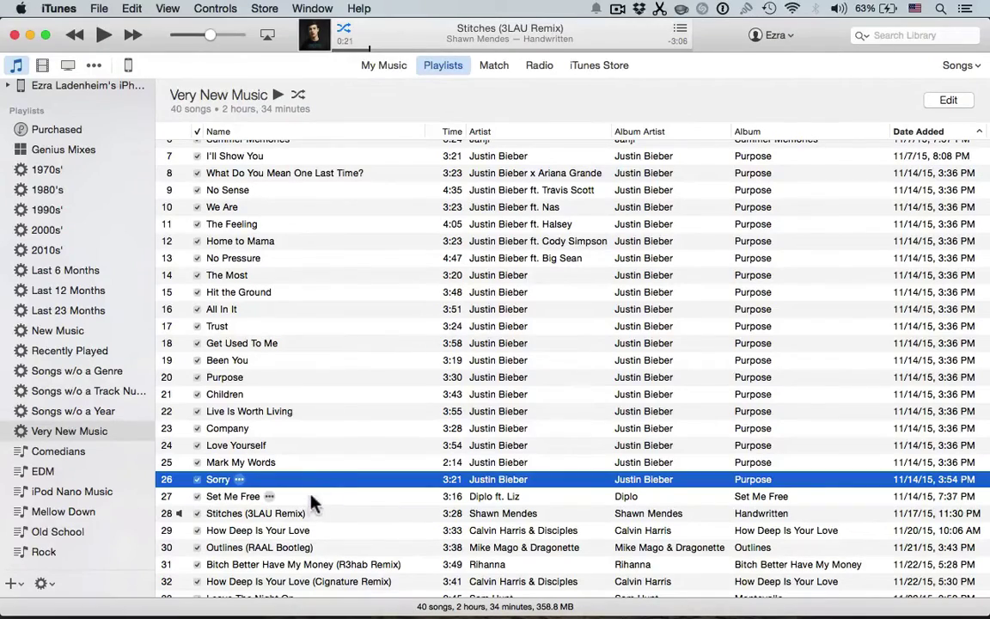
Open the song details for Sorry, nudge the dialog left, and close it with OK.
{"action": "key", "text": "super"}
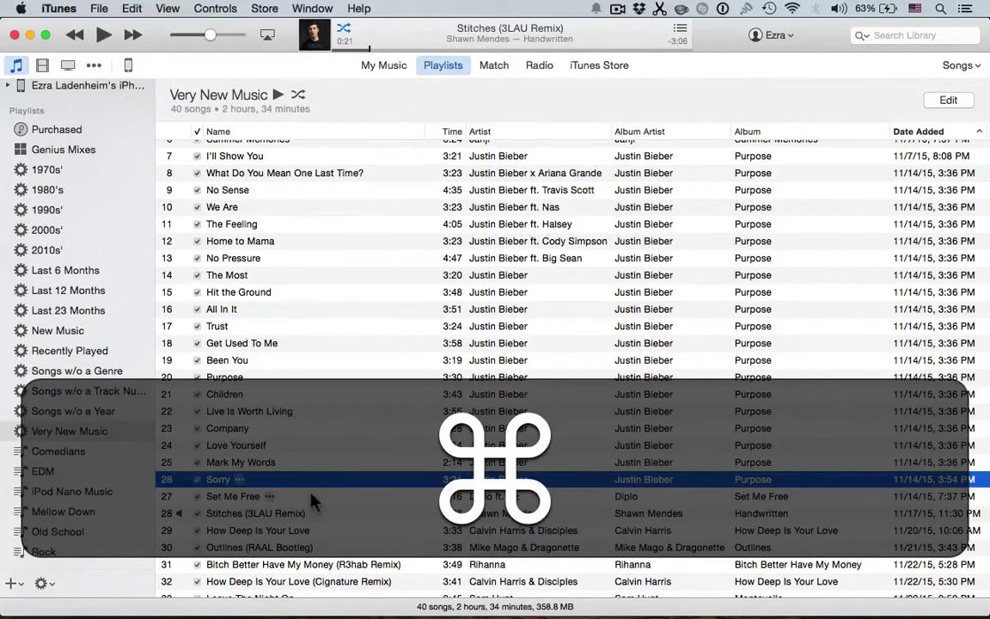
{"action": "key", "text": "super+i"}
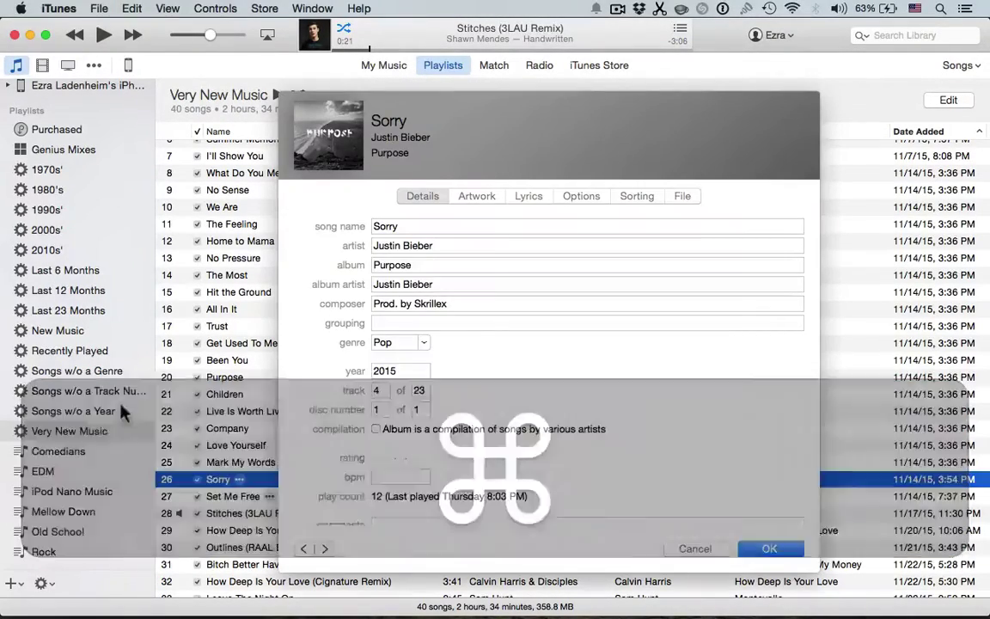
{"action": "left_click", "coordinate": [426, 225]}
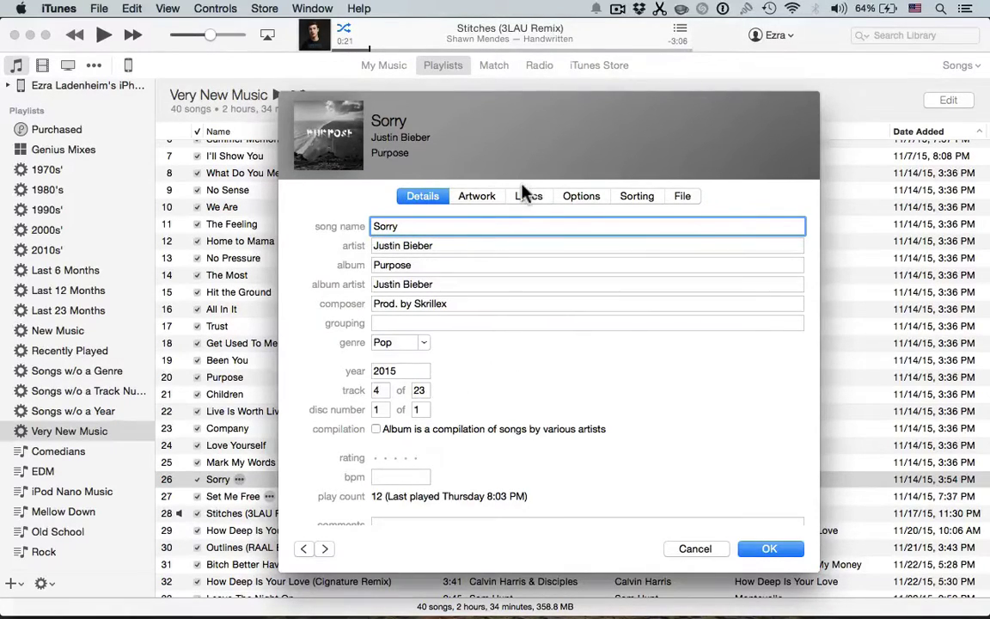
{"action": "left_click_drag", "start_coordinate": [530, 129], "coordinate": [488, 124]}
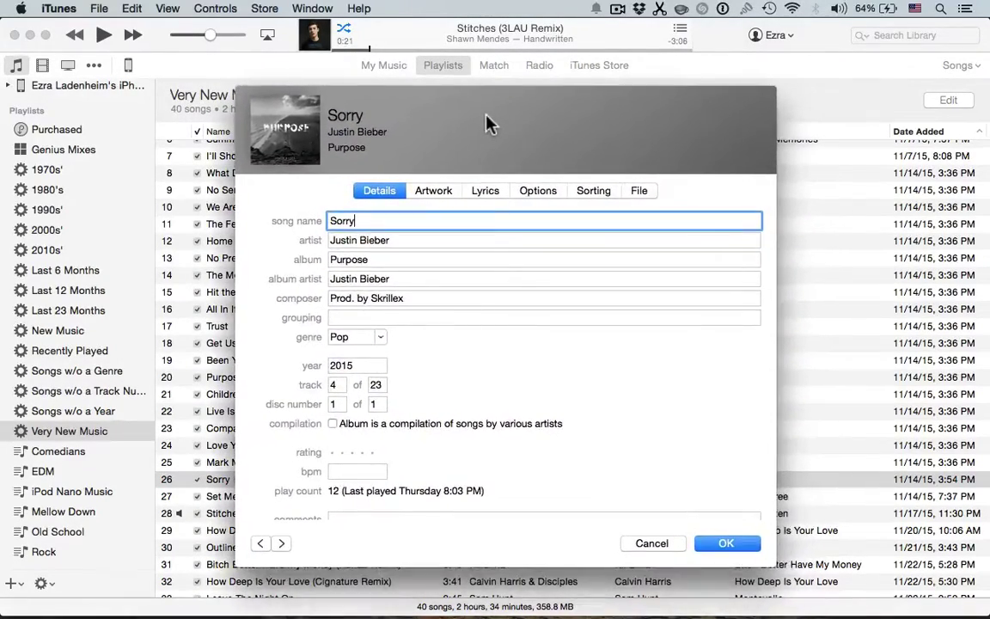
{"action": "left_click", "coordinate": [720, 543]}
Reopen the details for Sorry, close them, and hide iTunes with Command+H.
{"action": "key", "text": "super+i"}
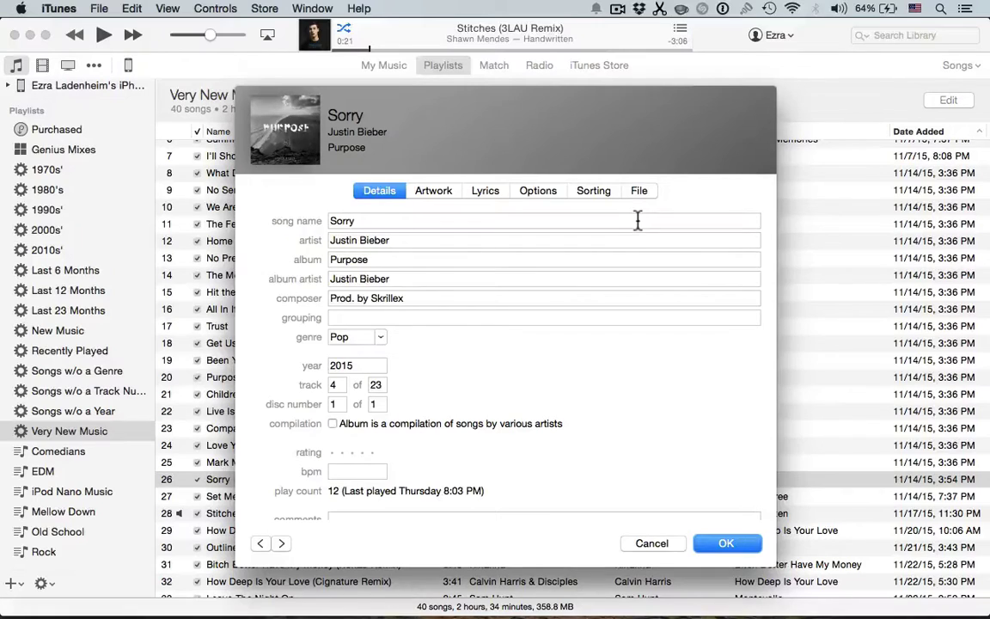
{"action": "key", "text": "Return"}
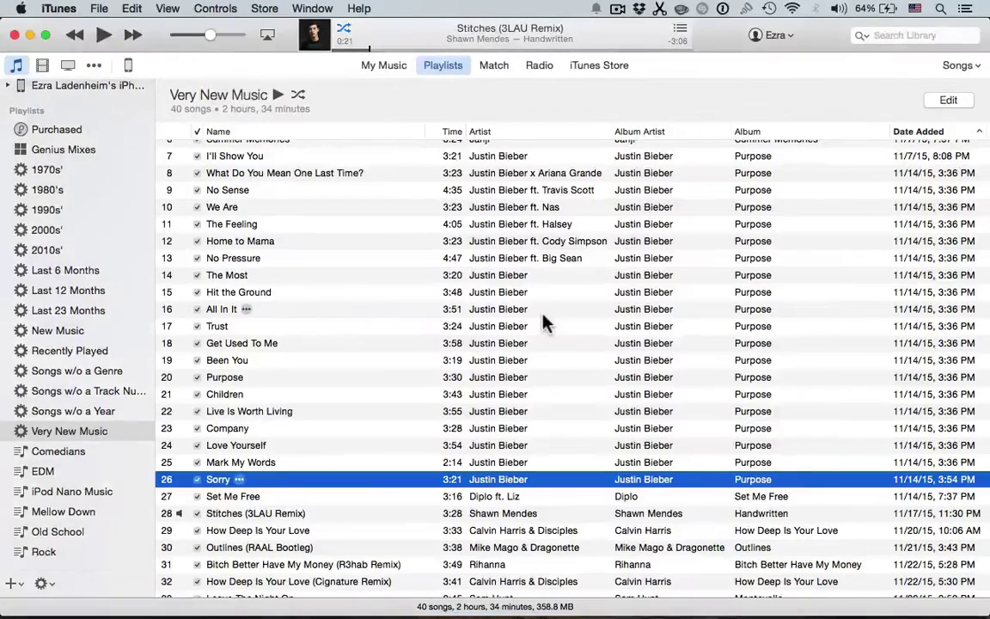
{"action": "key", "text": "super+h"}
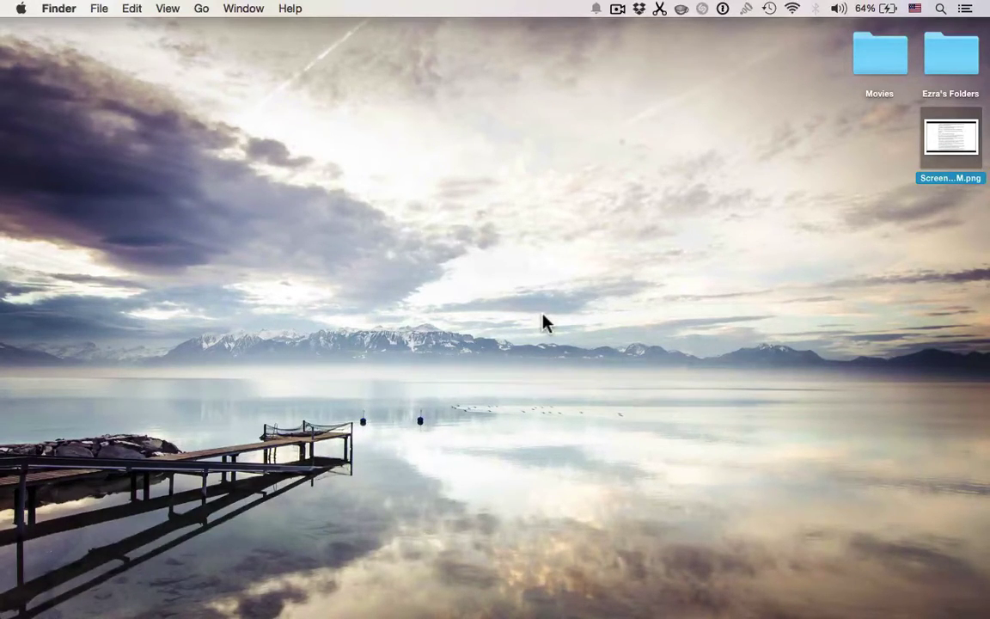
Reveal the Dock at the bottom edge and launch Google Chrome from it.
{"action": "mouse_move", "coordinate": [319, 613]}
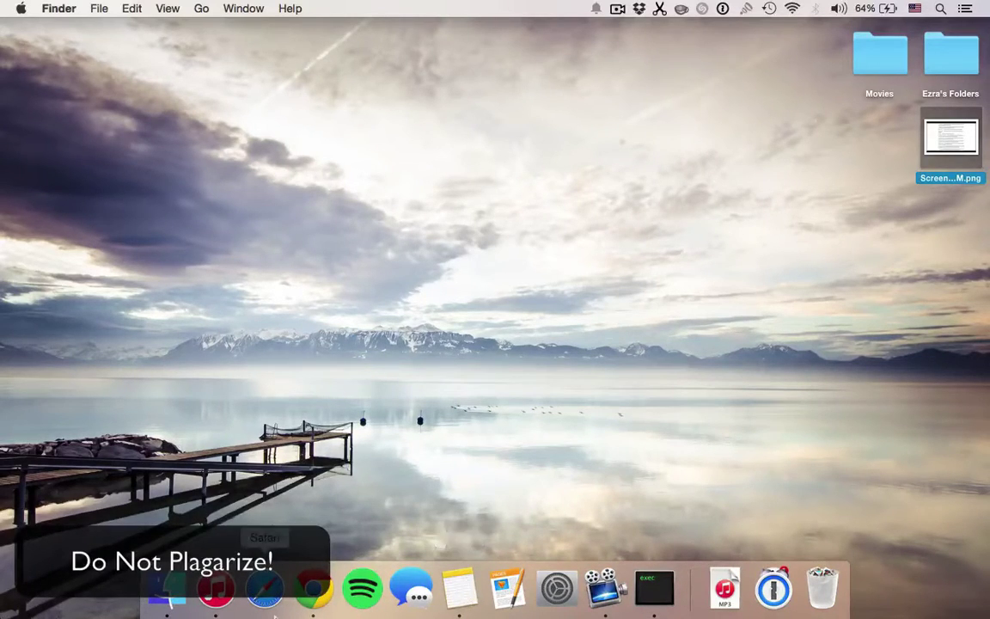
{"action": "left_click", "coordinate": [311, 593]}
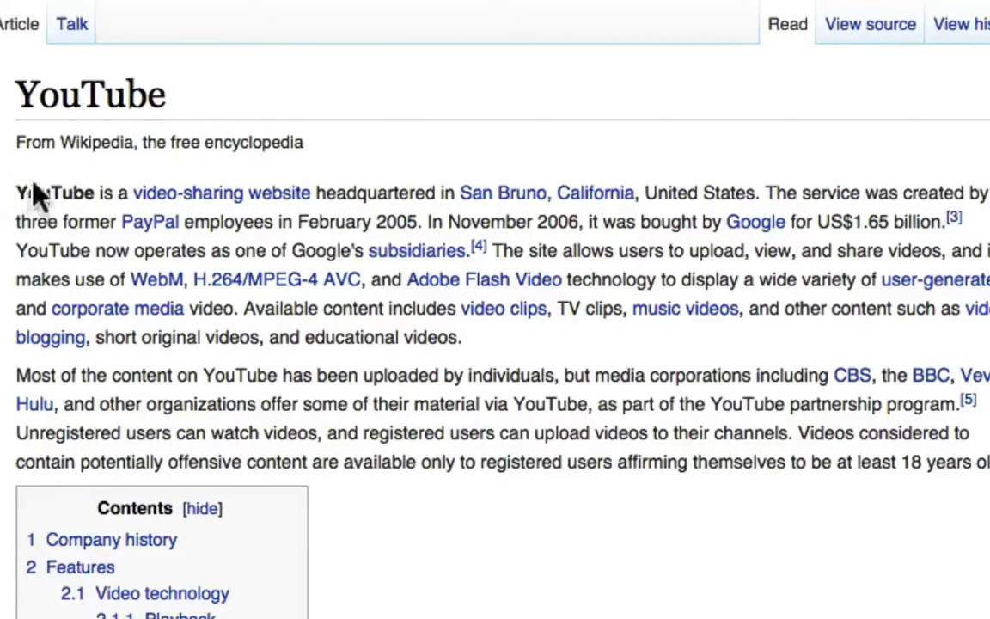
Select and copy the YouTube article's opening sentences, then switch to another Space with Control+Right.
{"action": "left_click_drag", "start_coordinate": [33, 189], "coordinate": [421, 221]}
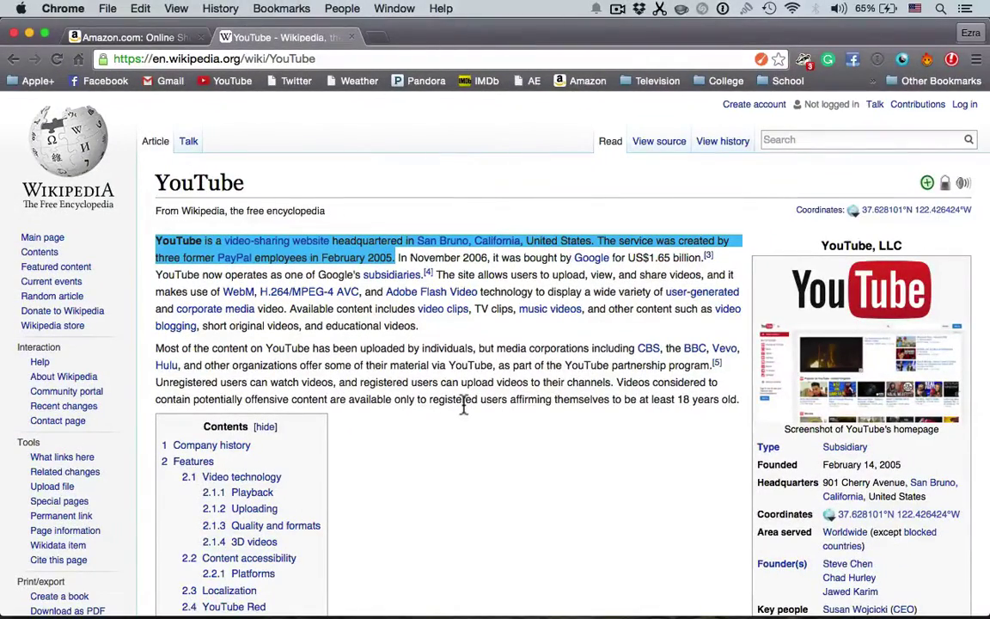
{"action": "key", "text": "super"}
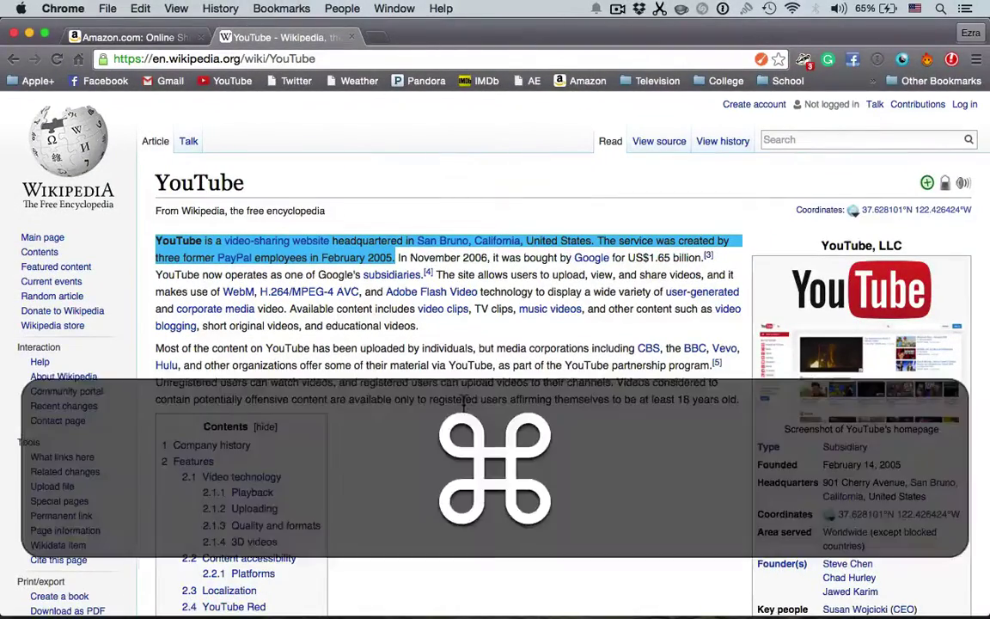
{"action": "key", "text": "super+c"}
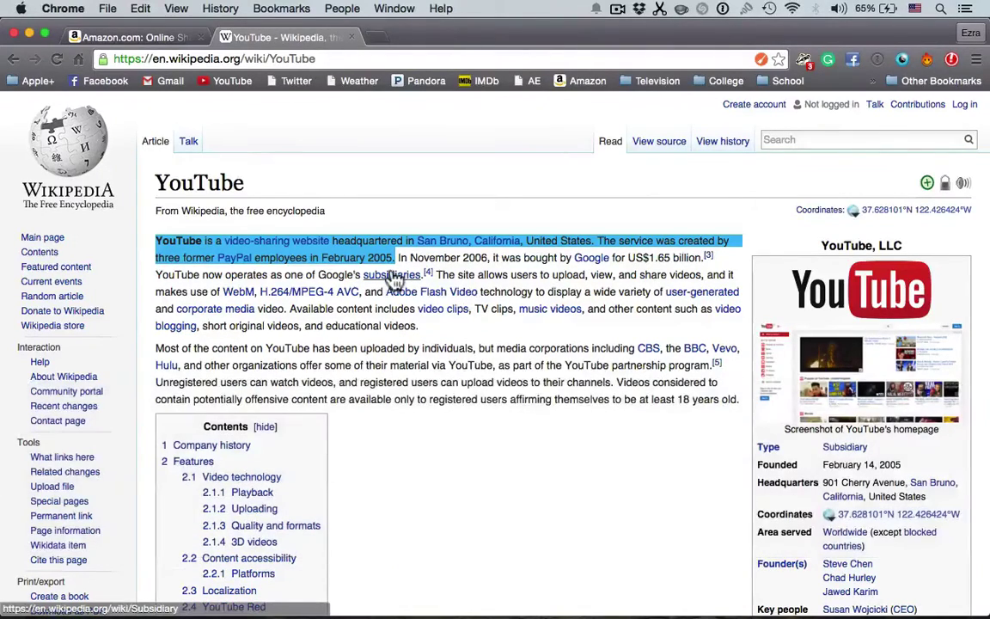
{"action": "key", "text": "ctrl+Right"}
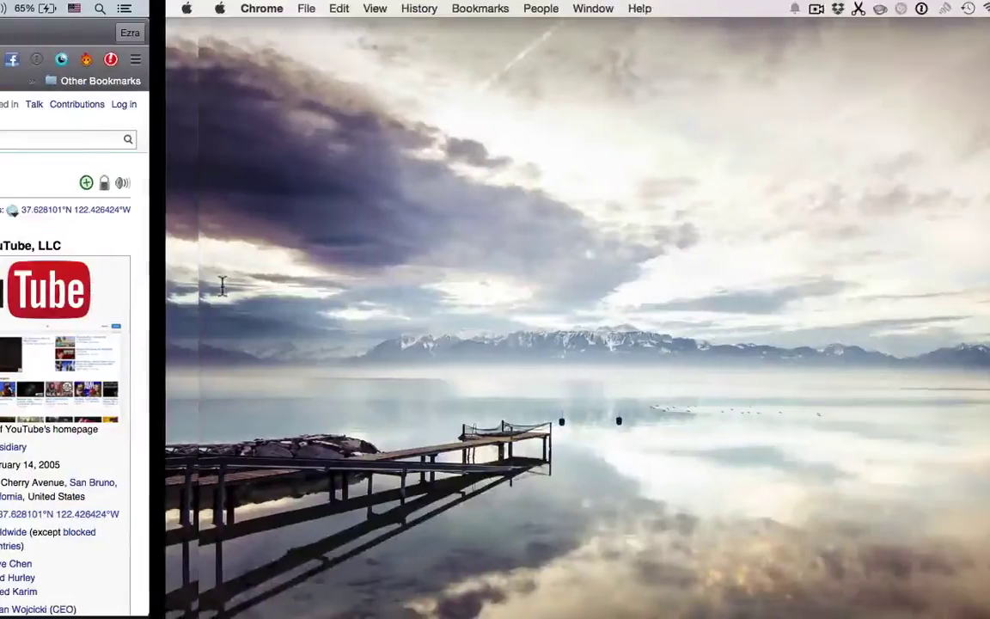
In a new note, paste the YouTube passage formatted, then as plain text, separated by blank lines.
{"action": "mouse_move", "coordinate": [508, 583]}
{"action": "left_click", "coordinate": [461, 586]}
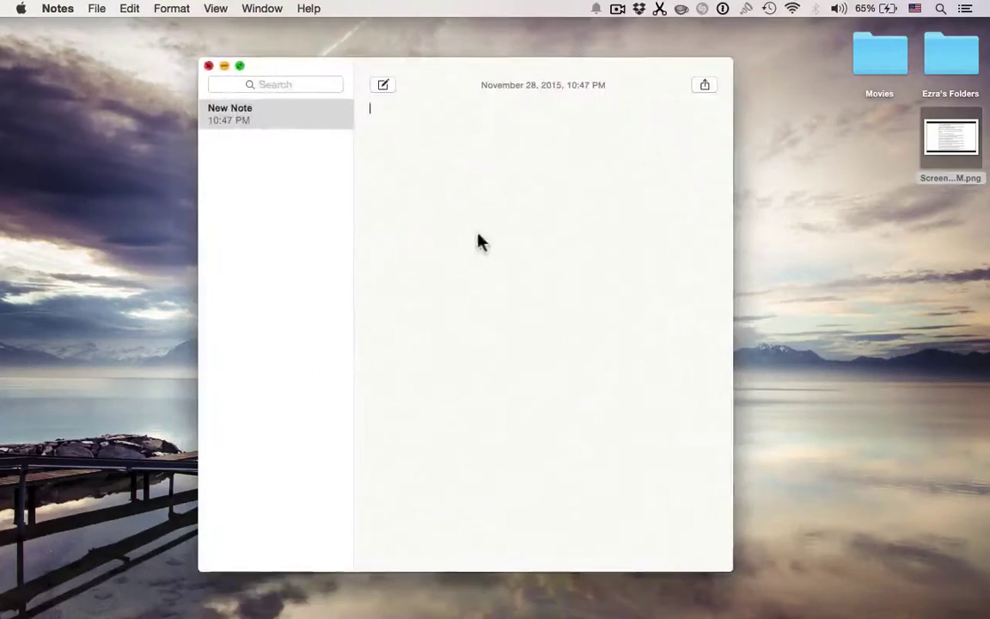
{"action": "key", "text": "super+v"}
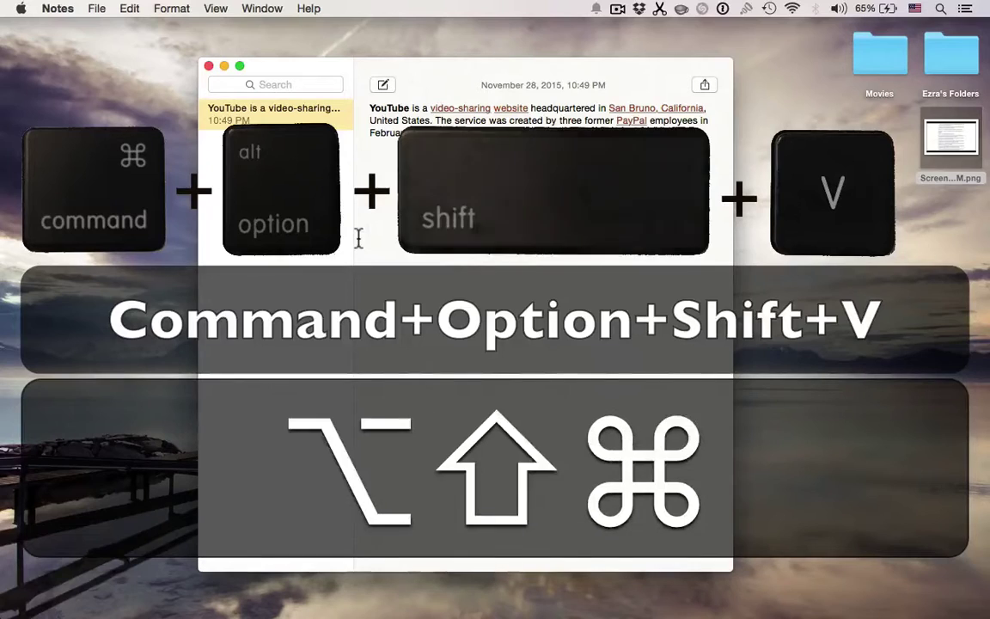
{"action": "key", "text": "alt+shift+super+v"}
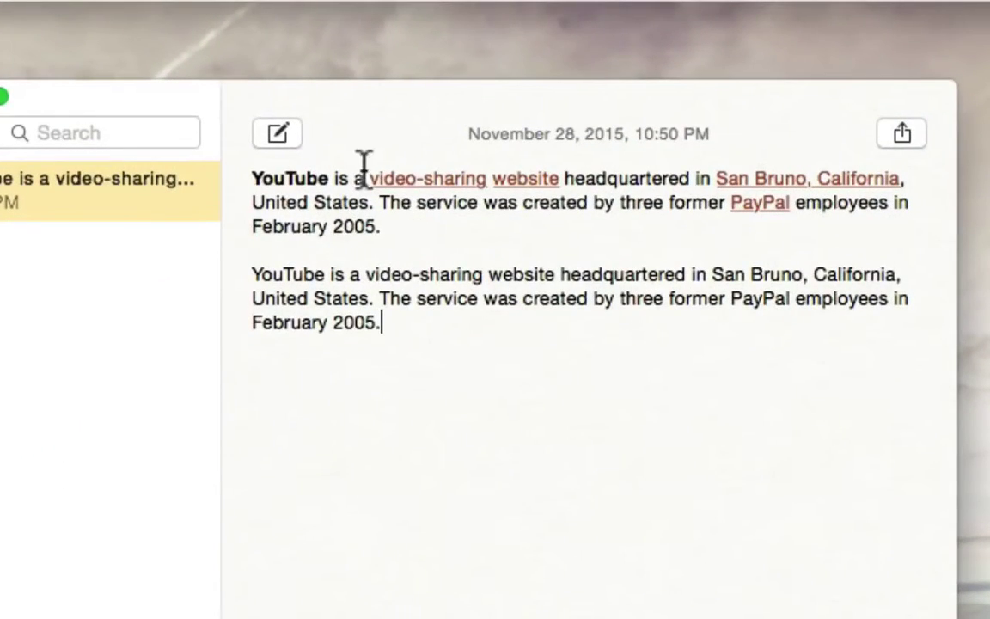
{"action": "left_click", "coordinate": [597, 272]}
{"action": "left_click", "coordinate": [336, 248]}
{"action": "key", "text": "Return"}
{"action": "key", "text": "Return"}
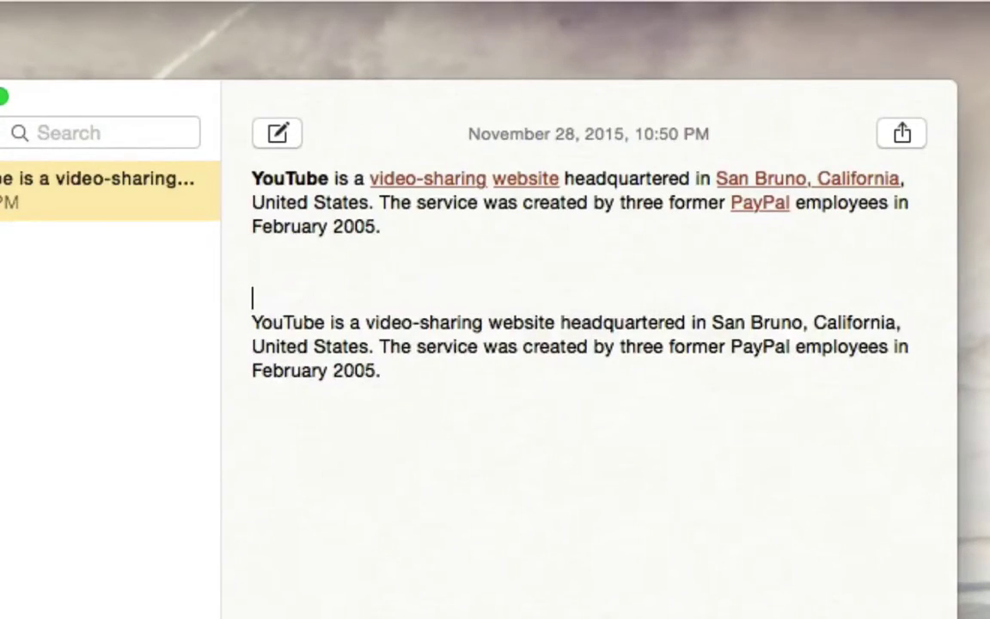
Wrap the plain-text paragraph in quotation marks, then select all and delete the note's text.
{"action": "left_click", "coordinate": [506, 376]}
{"action": "key", "text": "shift+Left"}
{"action": "key", "text": "Right"}
{"action": "type", "text": "\""}
{"action": "left_click", "coordinate": [254, 324]}
{"action": "type", "text": "\""}
{"action": "left_click", "coordinate": [441, 365]}
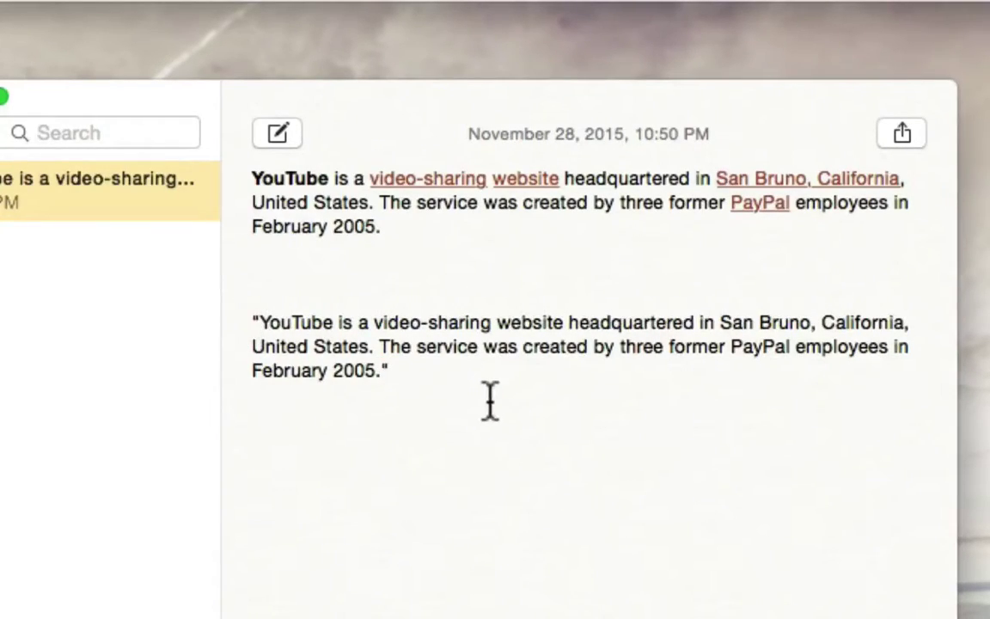
{"action": "key", "text": "super+a"}
{"action": "key", "text": "BackSpace"}
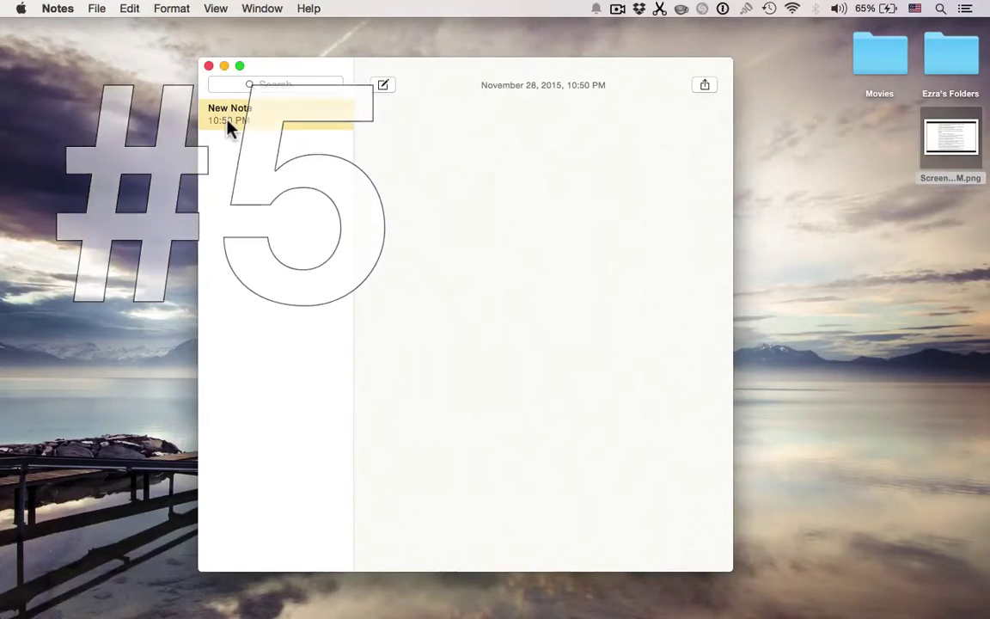
Minimize the Notes window and deselect the screenshot file to leave a clear desktop.
{"action": "left_click", "coordinate": [224, 67]}
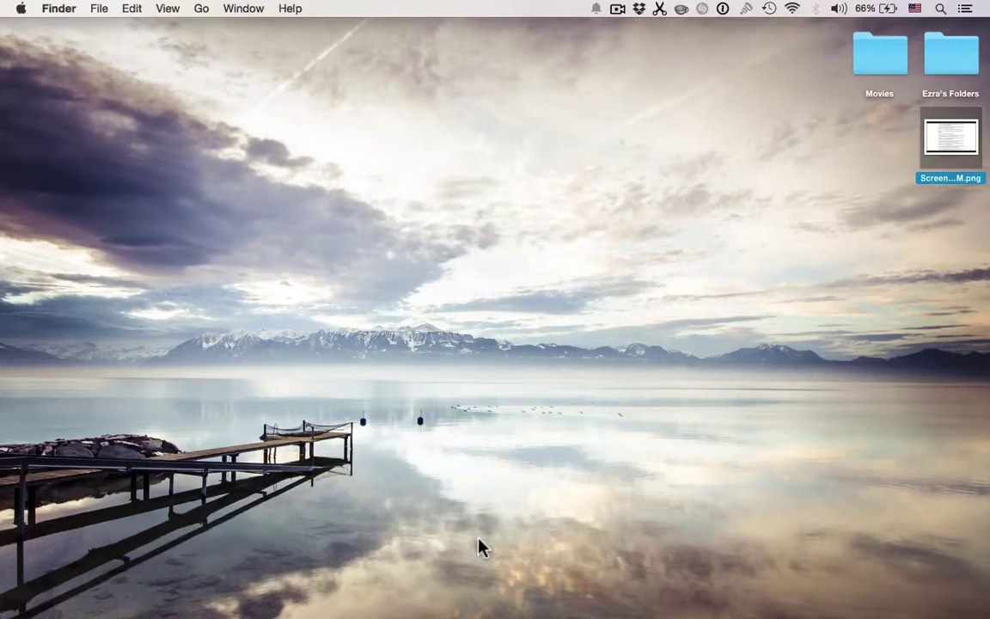
{"action": "left_click", "coordinate": [584, 420]}
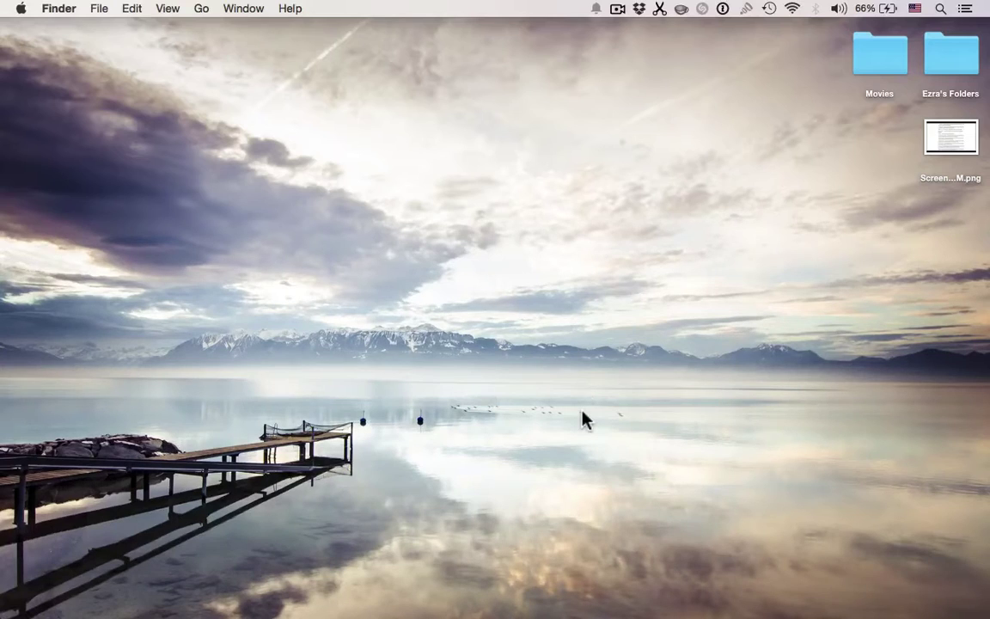
Drop the volume to nearly silent, then adjust with Option+Shift quarter steps to one quarter step.
{"action": "key", "text": "XF86AudioLowerVolume"}
{"action": "key", "text": "XF86AudioLowerVolume"}
{"action": "key", "text": "XF86AudioLowerVolume"}
{"action": "key", "text": "XF86AudioLowerVolume"}
{"action": "key", "text": "XF86AudioLowerVolume"}
{"action": "key", "text": "XF86AudioLowerVolume"}
{"action": "key", "text": "XF86AudioLowerVolume"}
{"action": "key", "text": "XF86AudioLowerVolume"}
{"action": "key", "text": "XF86AudioLowerVolume"}
{"action": "key", "text": "XF86AudioLowerVolume"}
{"action": "key", "text": "XF86AudioLowerVolume"}
{"action": "key", "text": "XF86AudioRaiseVolume"}
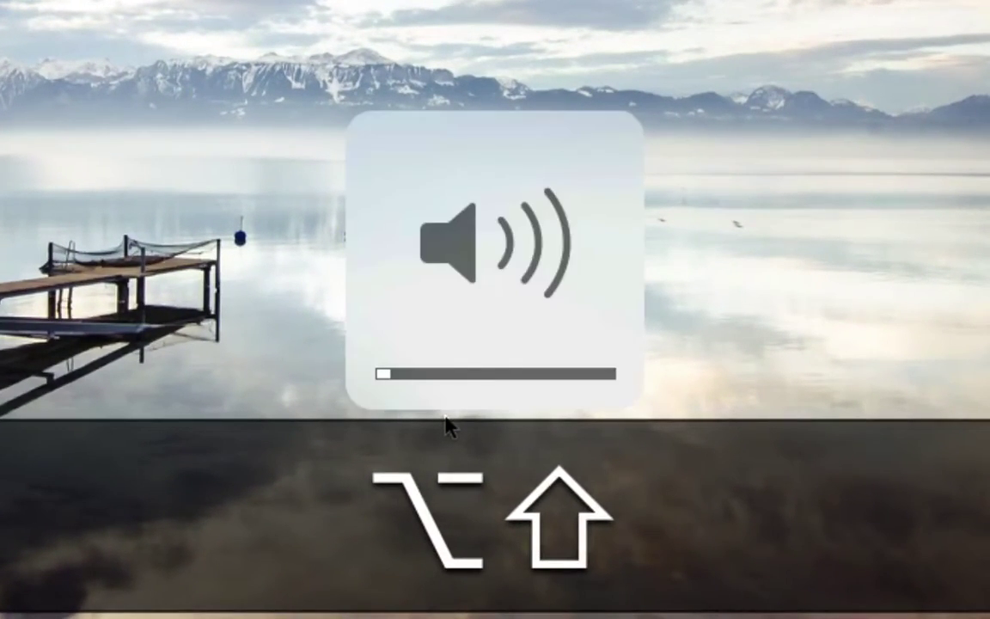
{"action": "key", "text": "alt+shift+F12"}
{"action": "key", "text": "alt+shift+F12"}
{"action": "key", "text": "alt+shift+F12"}
{"action": "key", "text": "alt+shift+F12"}
{"action": "key", "text": "alt+shift+F12"}
{"action": "key", "text": "alt+shift+F12"}
{"action": "key", "text": "alt+shift+F12"}
{"action": "key", "text": "alt+shift+F12"}
{"action": "key", "text": "alt+shift+F12"}
{"action": "key", "text": "alt+shift+F12"}
{"action": "key", "text": "alt+shift+F12"}
{"action": "key", "text": "alt+shift+F12"}
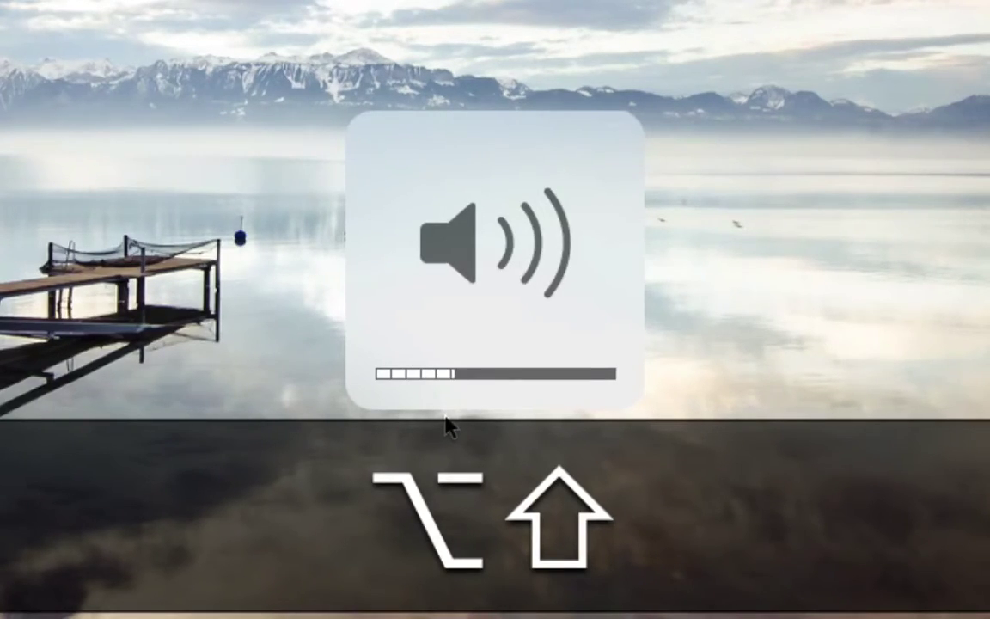
{"action": "key", "text": "alt+shift+F11"}
{"action": "key", "text": "alt+shift+F11"}
{"action": "key", "text": "alt+shift+F11"}
{"action": "key", "text": "alt+shift+F11"}
{"action": "key", "text": "alt+shift+F11"}
{"action": "key", "text": "alt+shift+F11"}
{"action": "key", "text": "alt+shift+F11"}
{"action": "key", "text": "alt+shift+F11"}
{"action": "key", "text": "alt+shift+F11"}
{"action": "key", "text": "alt+shift+F11"}
{"action": "key", "text": "alt+shift+F11"}
{"action": "key", "text": "alt+shift+F11"}
{"action": "key", "text": "alt+shift+F11"}
{"action": "key", "text": "alt+shift+F11"}
{"action": "key", "text": "alt+shift+F11"}
{"action": "key", "text": "alt+shift+F11"}
{"action": "key", "text": "alt+shift+F11"}
{"action": "key", "text": "alt+shift+F11"}
{"action": "key", "text": "alt+shift+F11"}
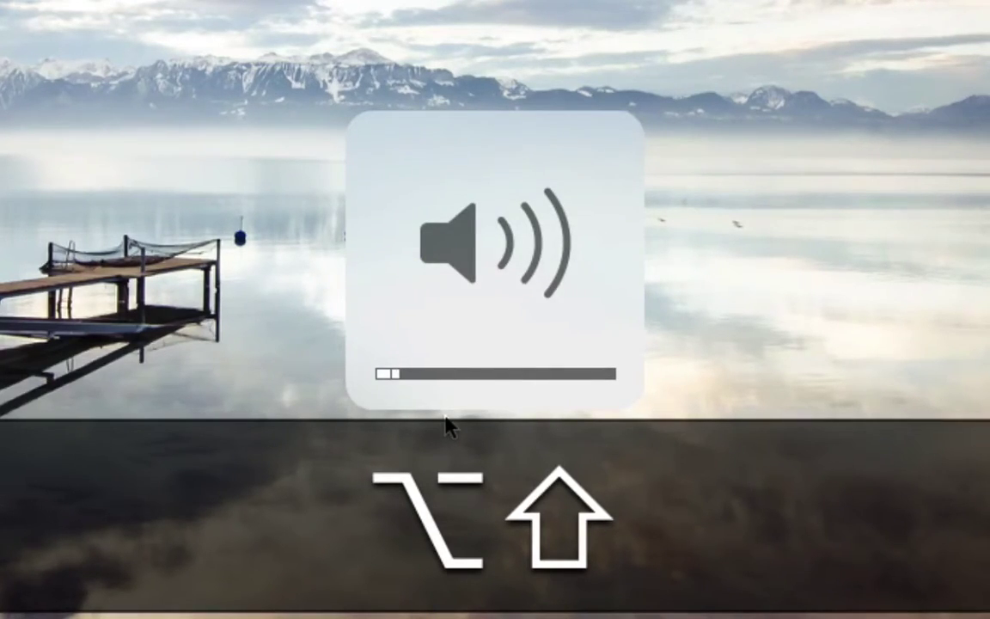
{"action": "key", "text": "alt+shift+F11"}
{"action": "key", "text": "alt+shift+F11"}
{"action": "key", "text": "alt+shift+F11"}
{"action": "key", "text": "alt+shift+F12"}
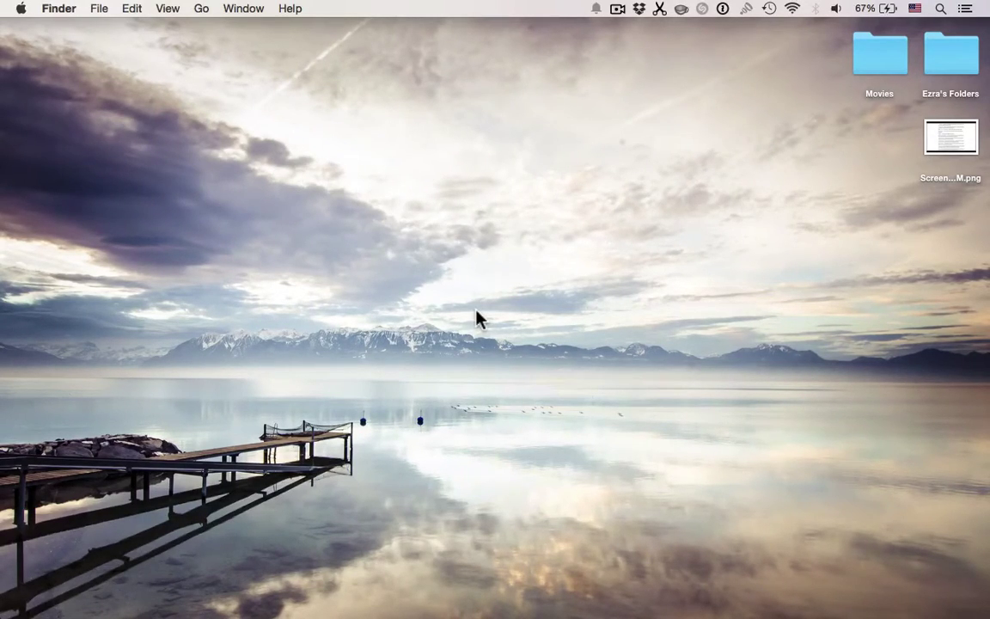
{"action": "key", "text": "super+space"}
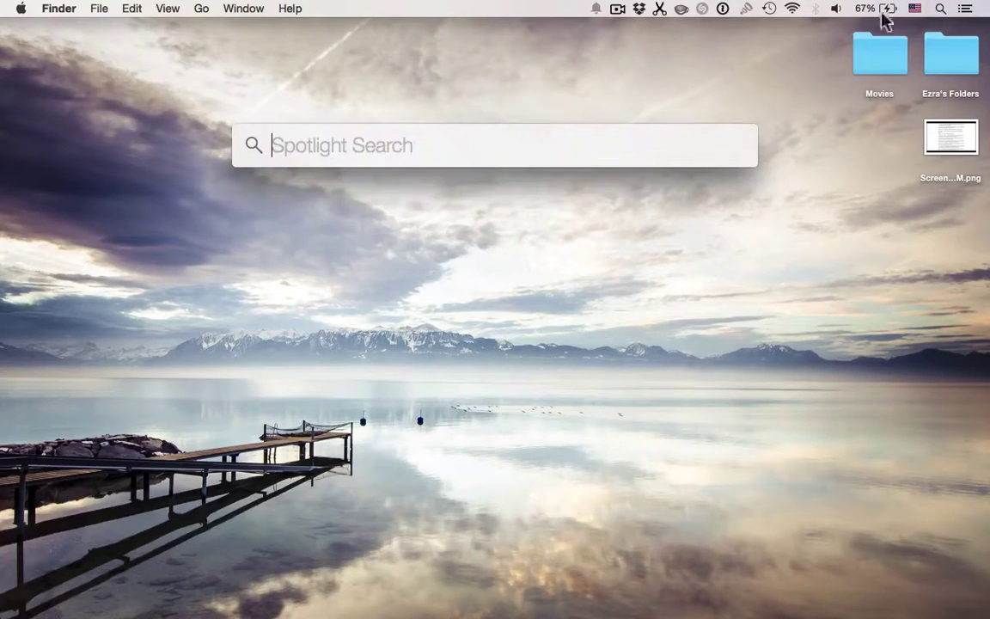
{"action": "left_click", "coordinate": [397, 281]}
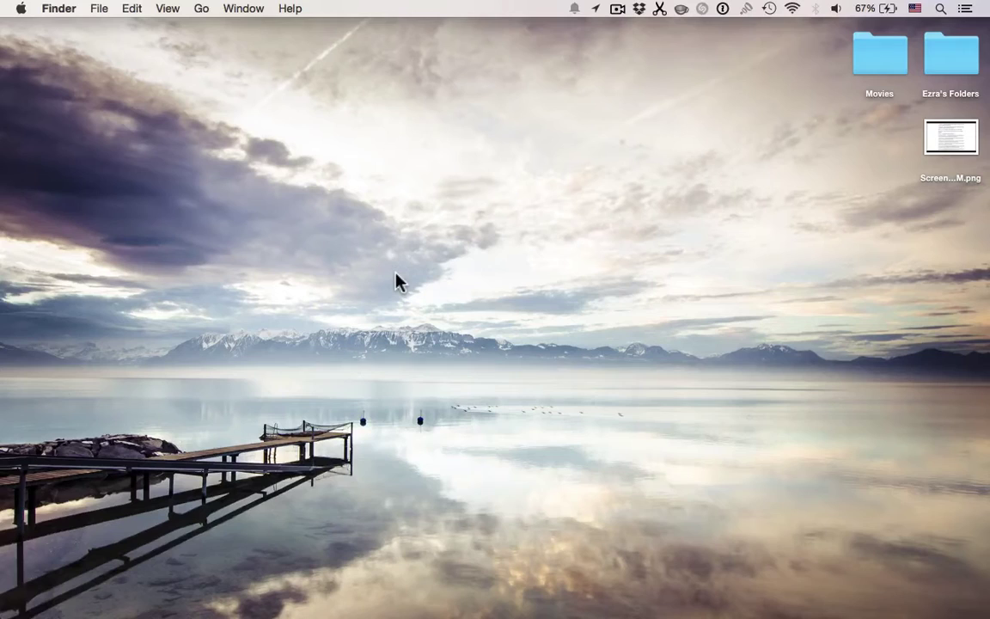
{"action": "key", "text": "super+space"}
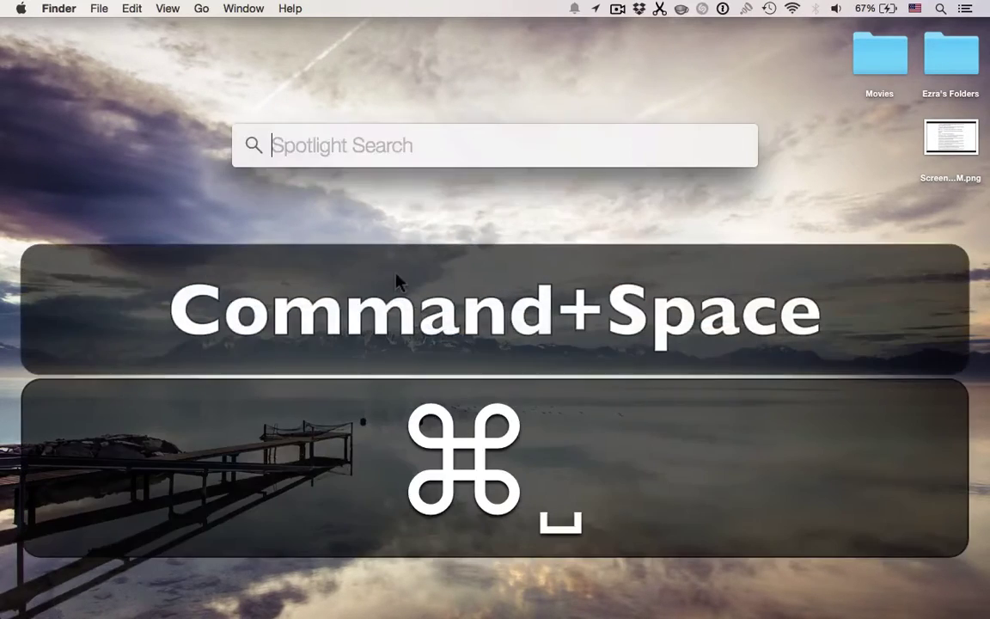
{"action": "left_click", "coordinate": [482, 279]}
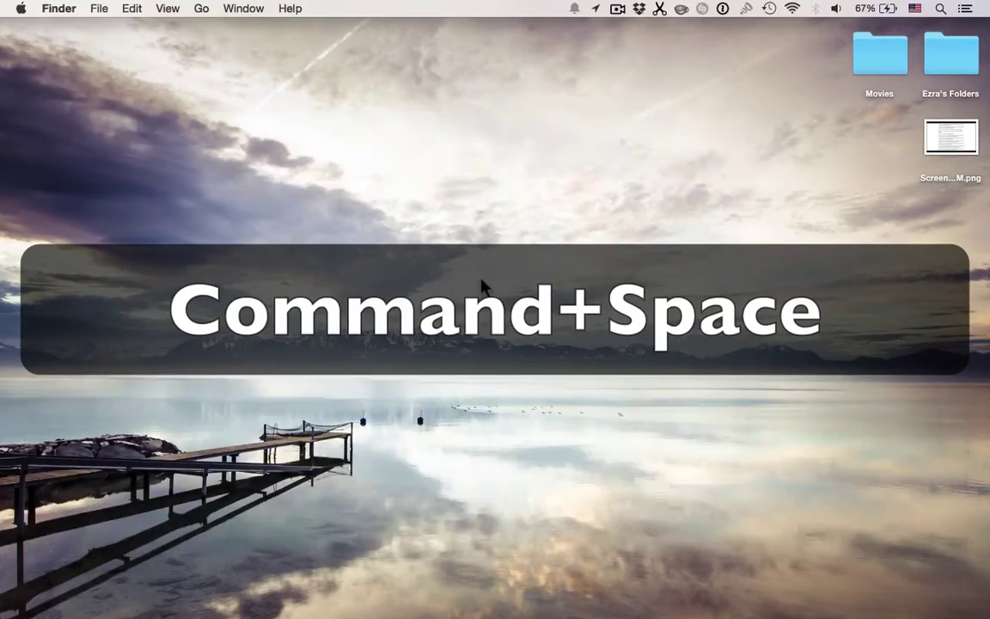
{"action": "key", "text": "super+space"}
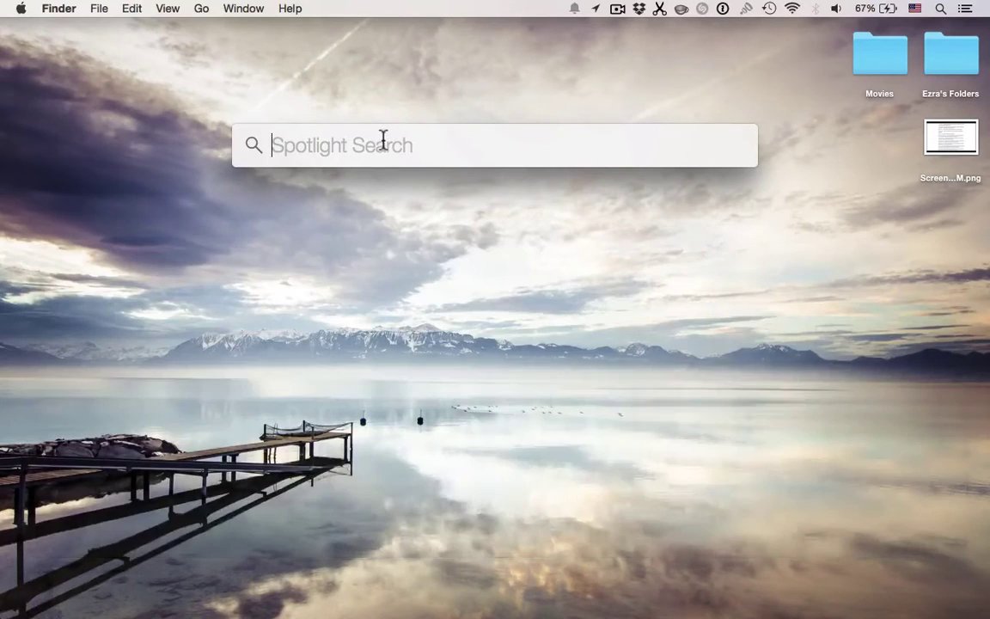
{"action": "type", "text": "cal"}
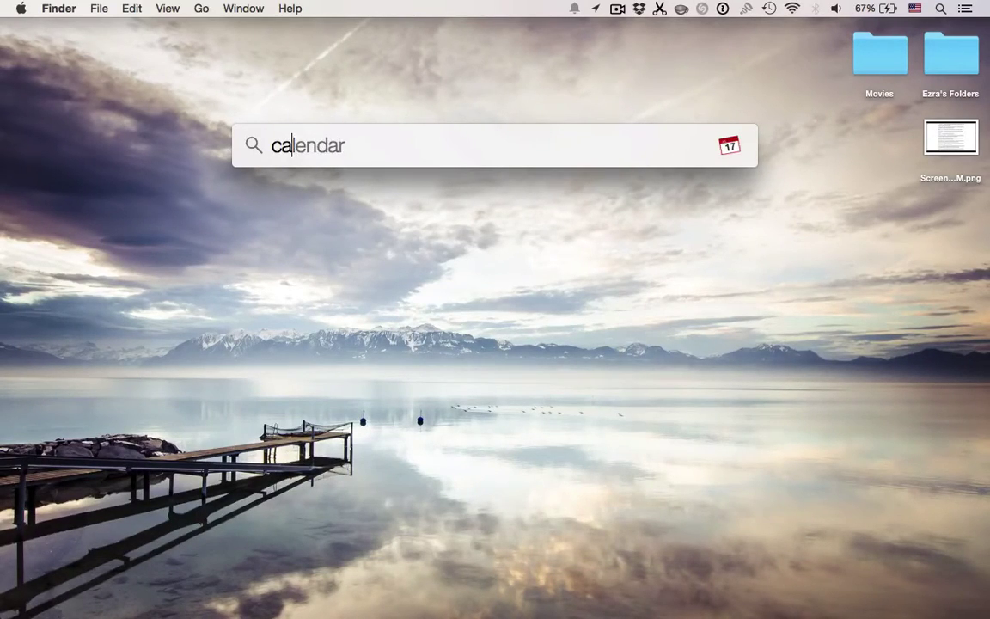
{"action": "key", "text": "BackSpace"}
{"action": "key", "text": "BackSpace"}
{"action": "key", "text": "BackSpace"}
{"action": "left_click", "coordinate": [419, 253]}
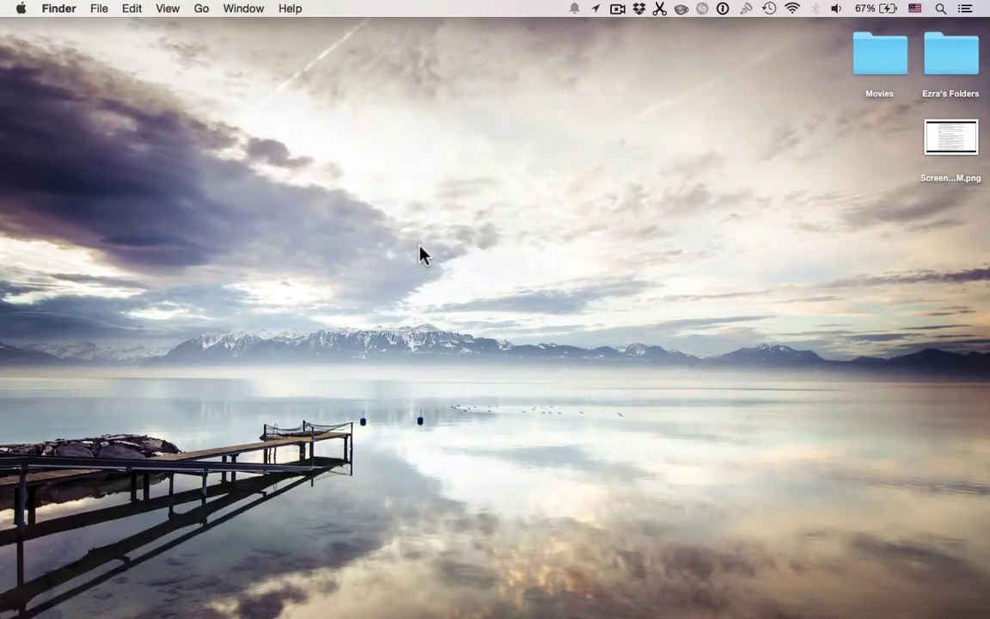